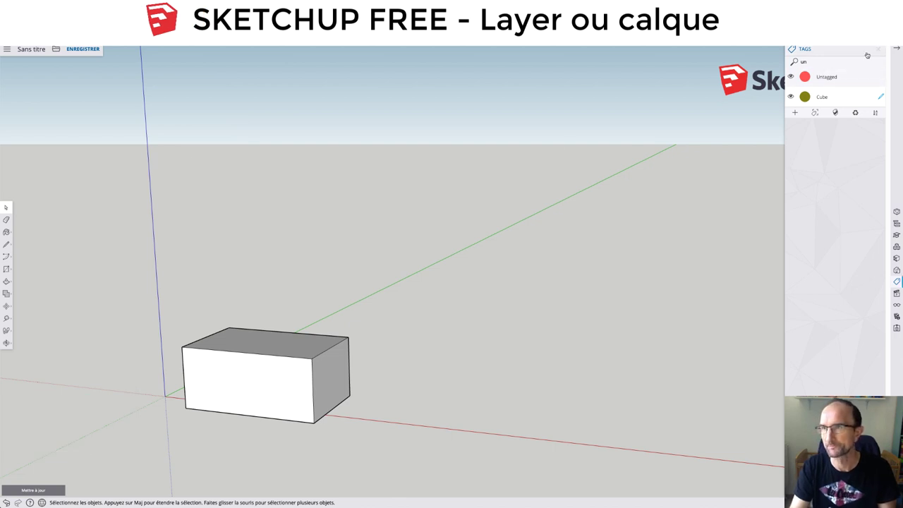
Step: Close the Tags panel and delete the existing box so only the axes remain
{"action": "left_click", "coordinate": [896, 48]}
{"action": "left_click", "coordinate": [290, 357]}
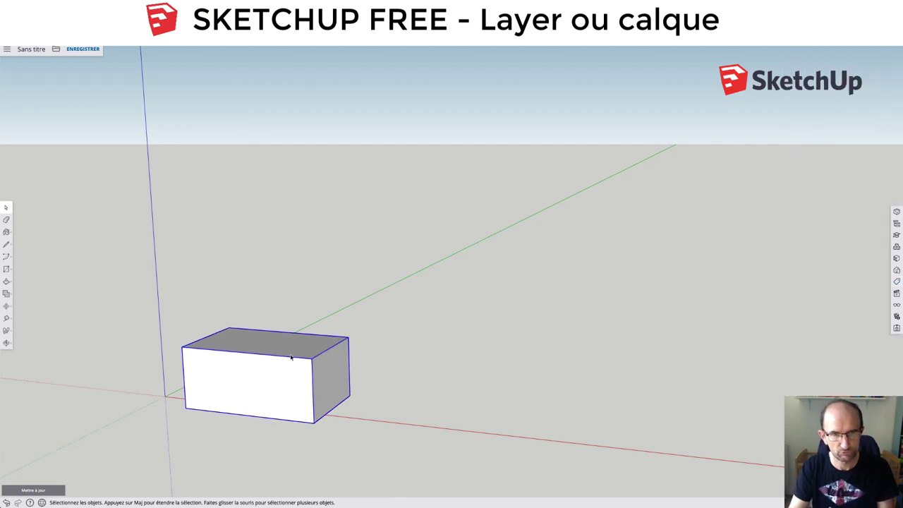
{"action": "key", "text": "Delete"}
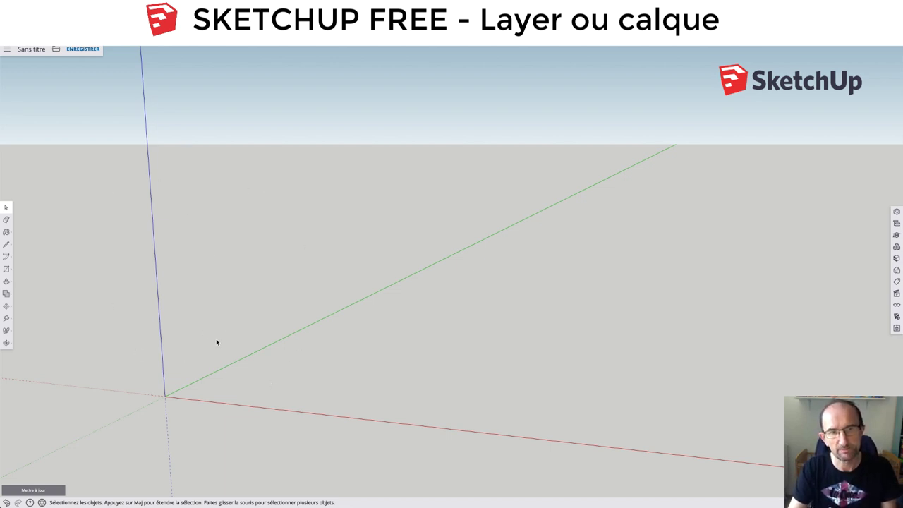
{"action": "mouse_move", "coordinate": [223, 346]}
{"action": "middle_mouse_down"}
{"action": "mouse_move", "coordinate": [238, 322]}
{"action": "mouse_move", "coordinate": [221, 343]}
{"action": "middle_mouse_up"}
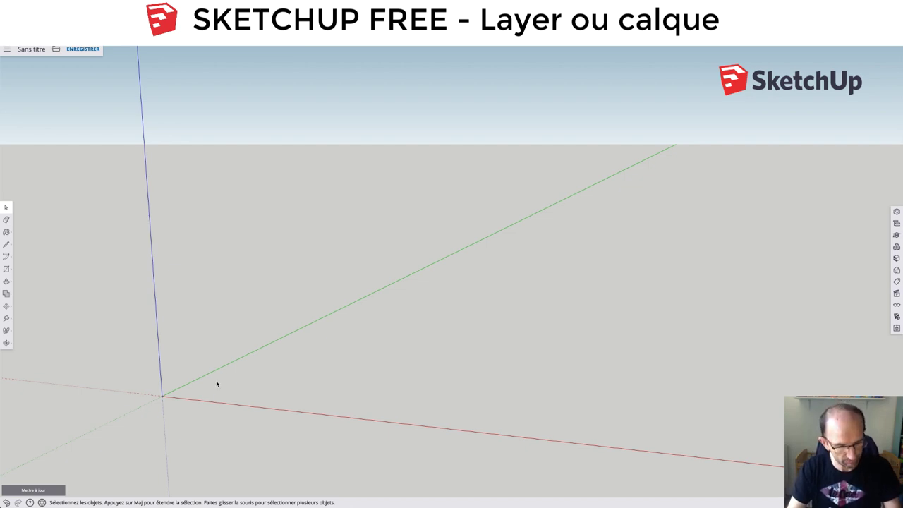
Step: Draw a rectangle near the origin and push/pull it up into a box
{"action": "key", "text": "r"}
{"action": "left_click", "coordinate": [233, 367]}
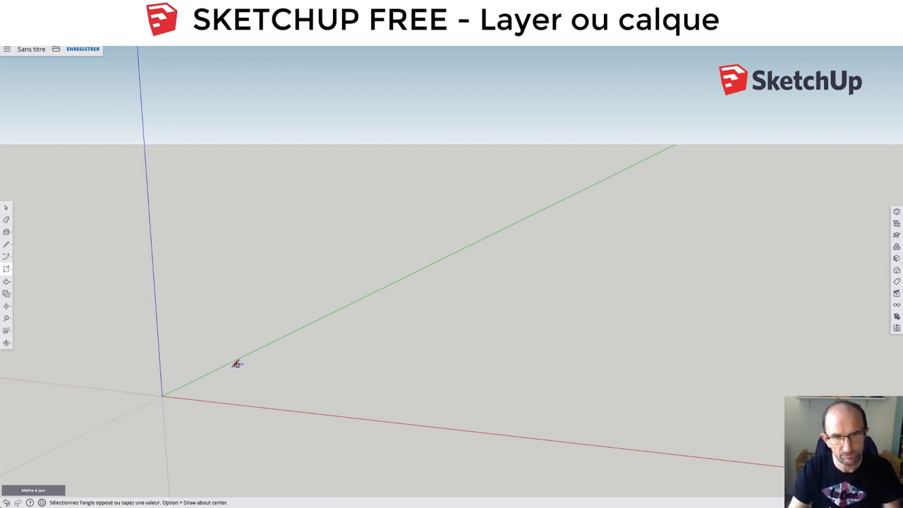
{"action": "left_click", "coordinate": [258, 403]}
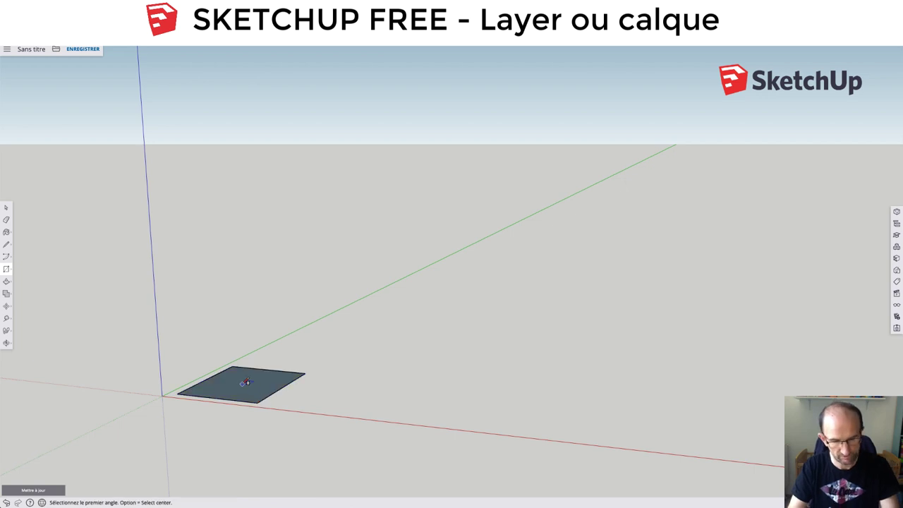
{"action": "key", "text": "p"}
{"action": "left_click", "coordinate": [236, 387]}
{"action": "left_click", "coordinate": [244, 365]}
{"action": "key", "text": "space"}
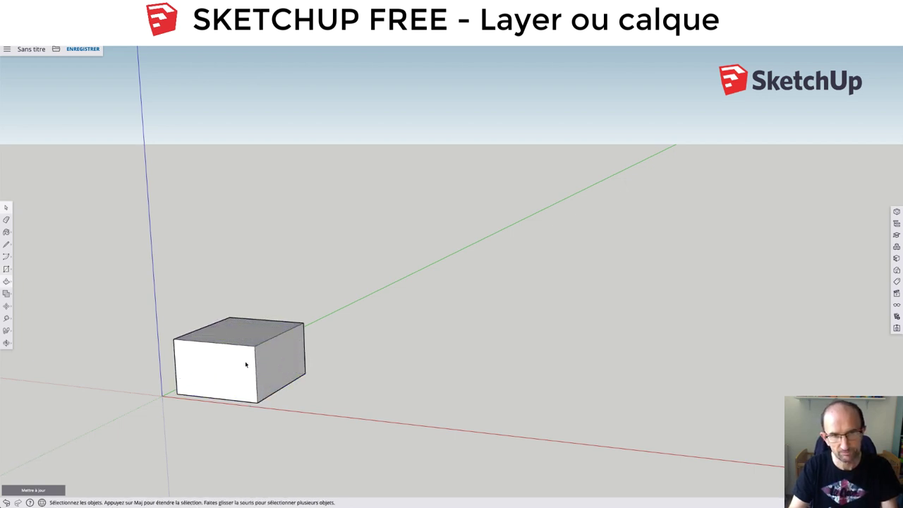
Step: Copy the whole box to the right along the red axis using Move with Ctrl
{"action": "triple_click", "coordinate": [246, 367]}
{"action": "key", "text": "m"}
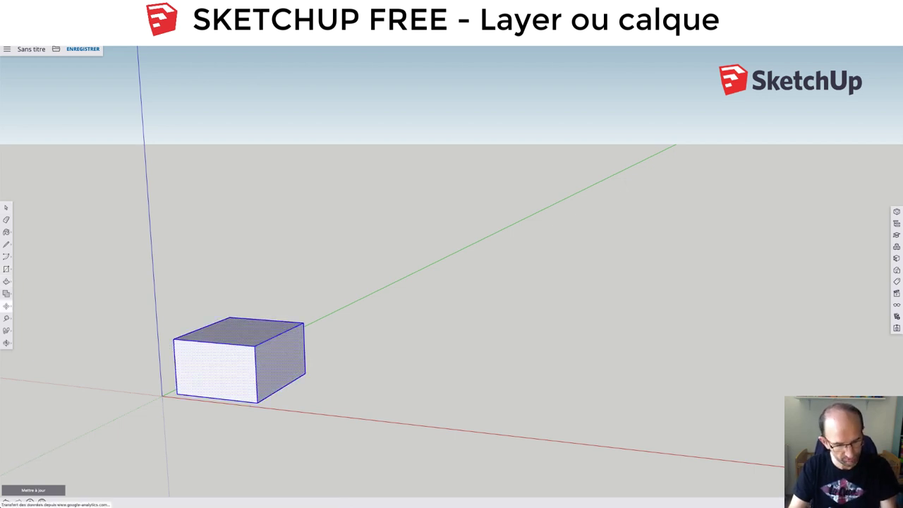
{"action": "key", "text": "ctrl"}
{"action": "left_click", "coordinate": [237, 365]}
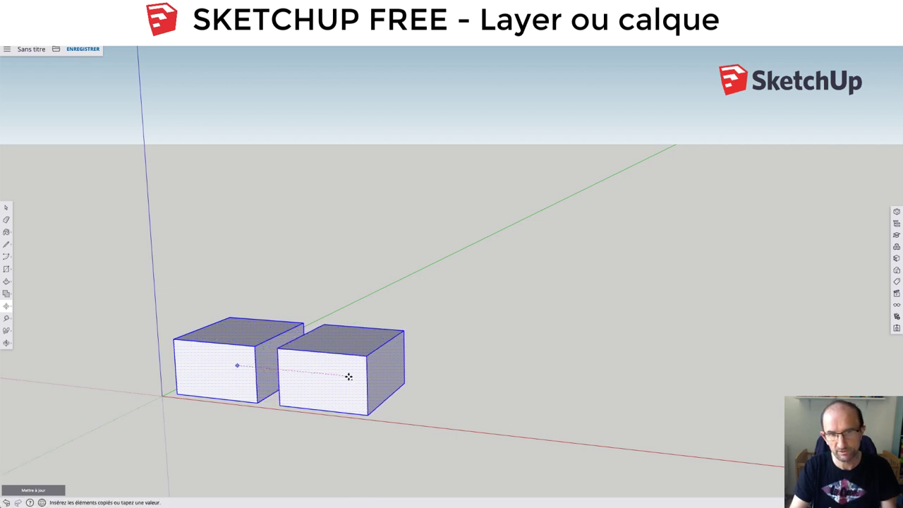
{"action": "left_click", "coordinate": [371, 379]}
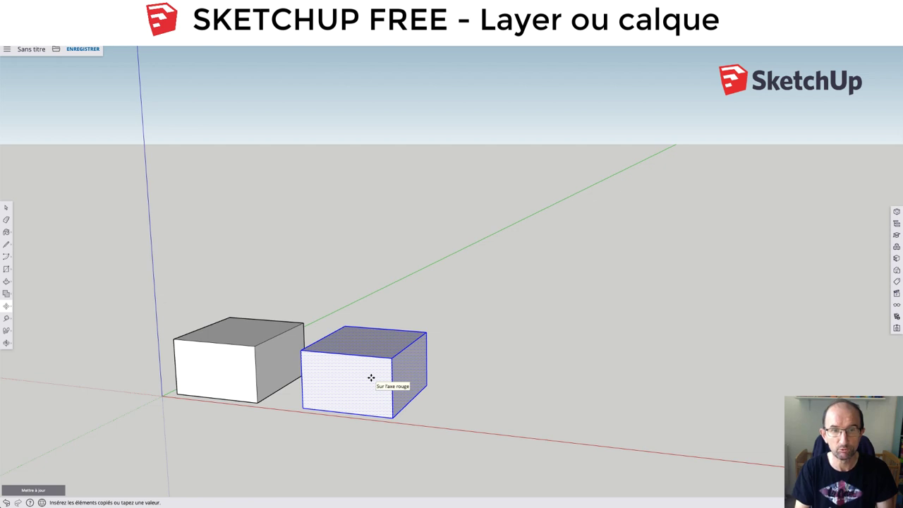
{"action": "left_click", "coordinate": [371, 378]}
Step: Turn the left box into a group with Créer un groupe
{"action": "left_click", "coordinate": [329, 307]}
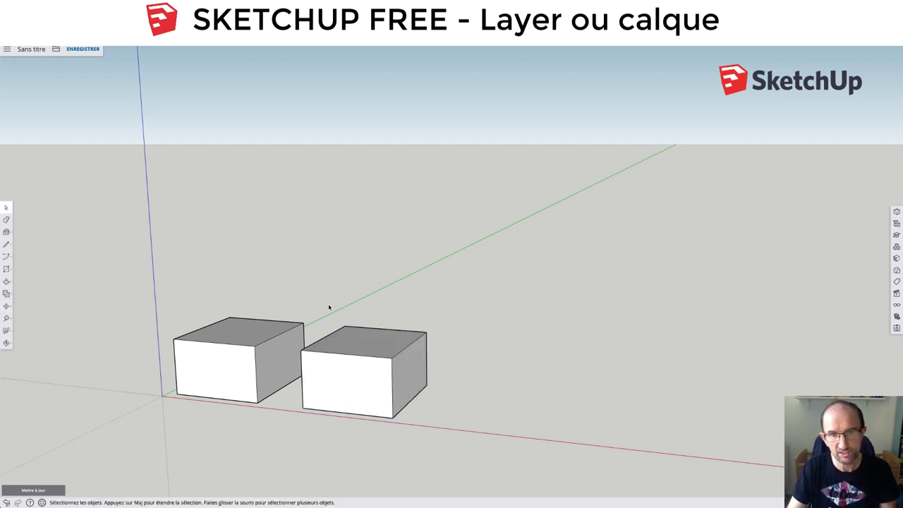
{"action": "triple_click", "coordinate": [217, 352]}
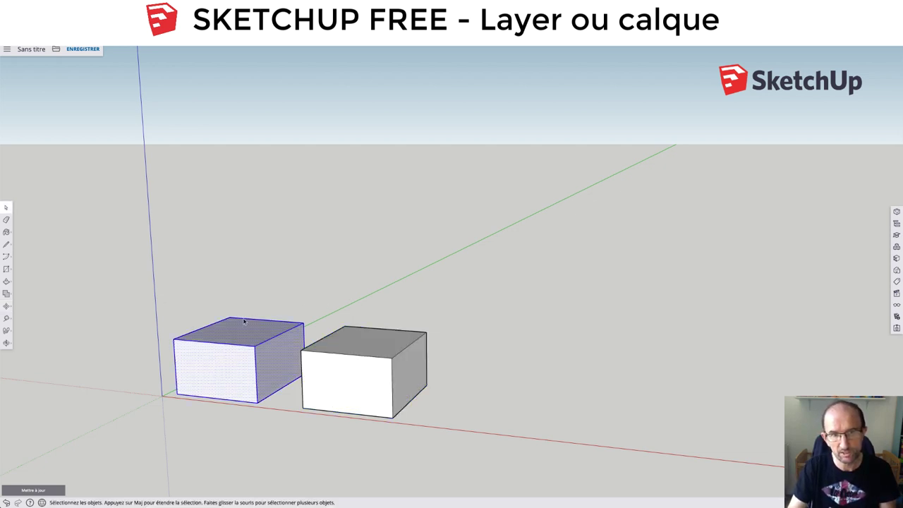
{"action": "right_click", "coordinate": [236, 345]}
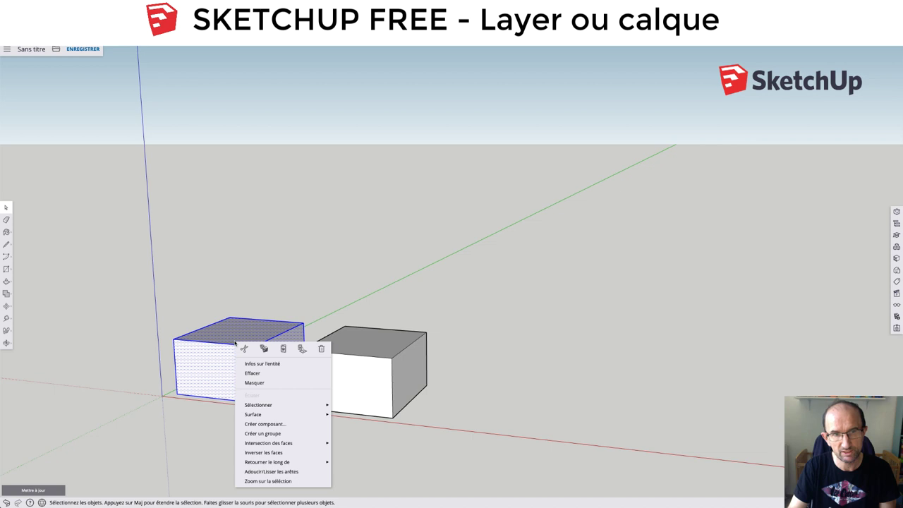
{"action": "left_click", "coordinate": [267, 434]}
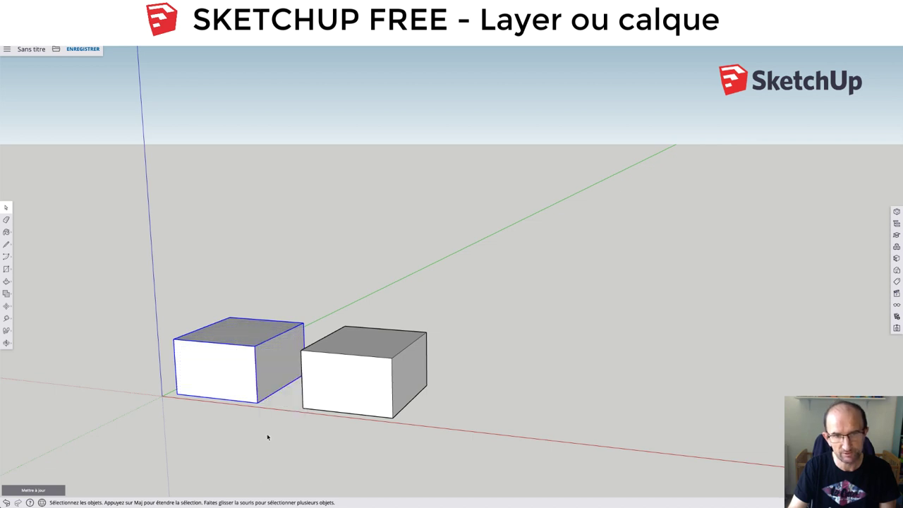
Step: Make the right box a component via Créer un composant, entering the name Cube02
{"action": "triple_click", "coordinate": [364, 386]}
{"action": "right_click", "coordinate": [367, 356]}
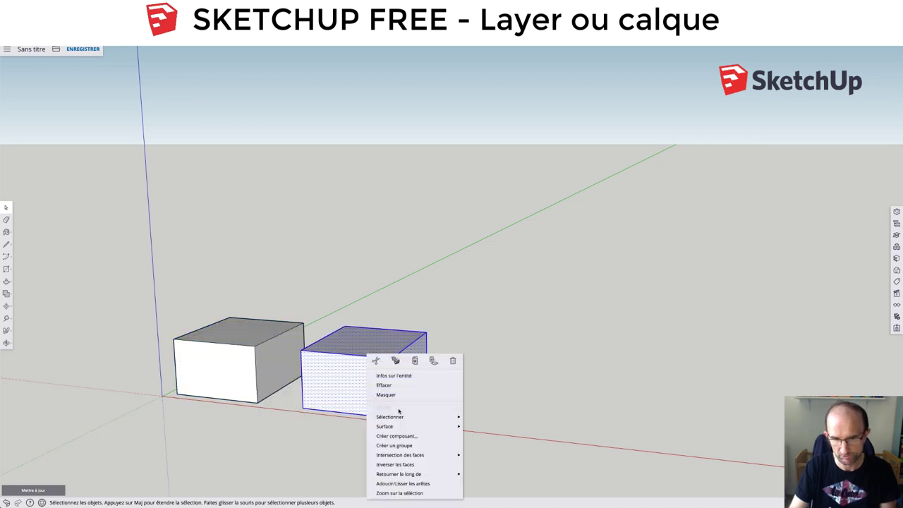
{"action": "left_click", "coordinate": [397, 434]}
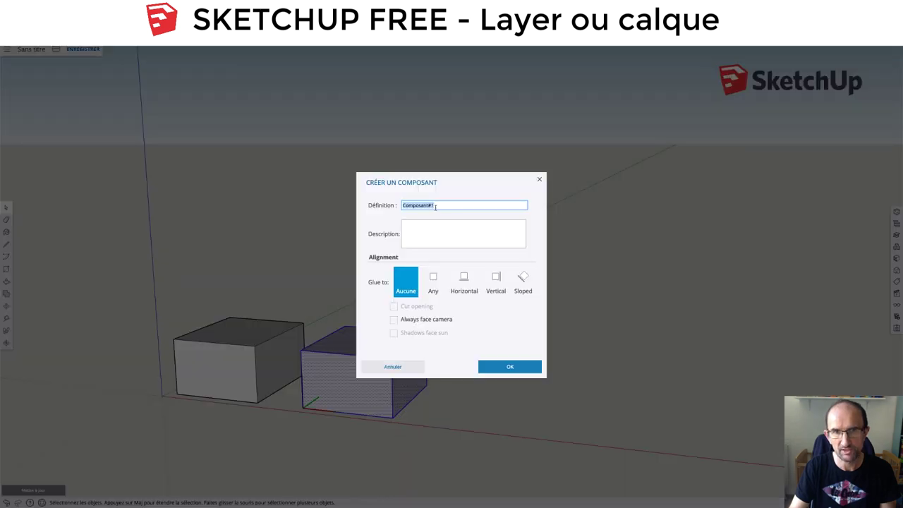
{"action": "type", "text": "Cube"}
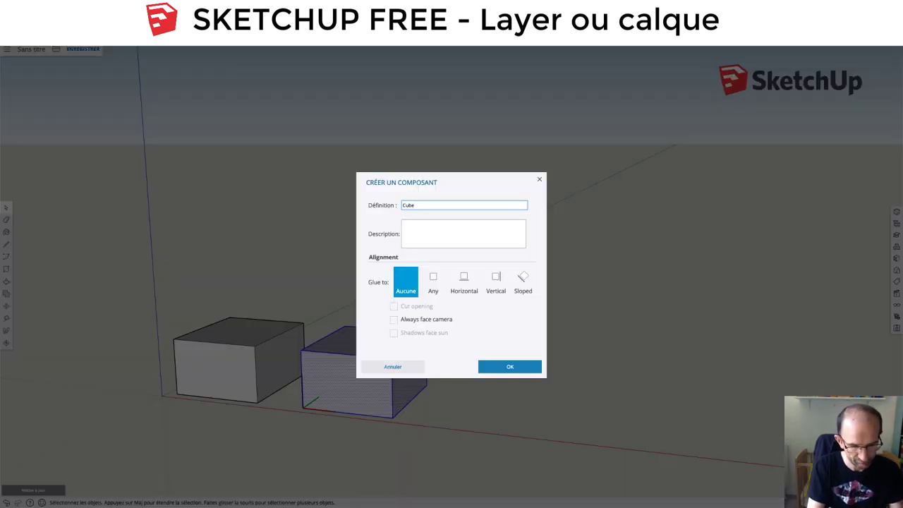
{"action": "type", "text": "02"}
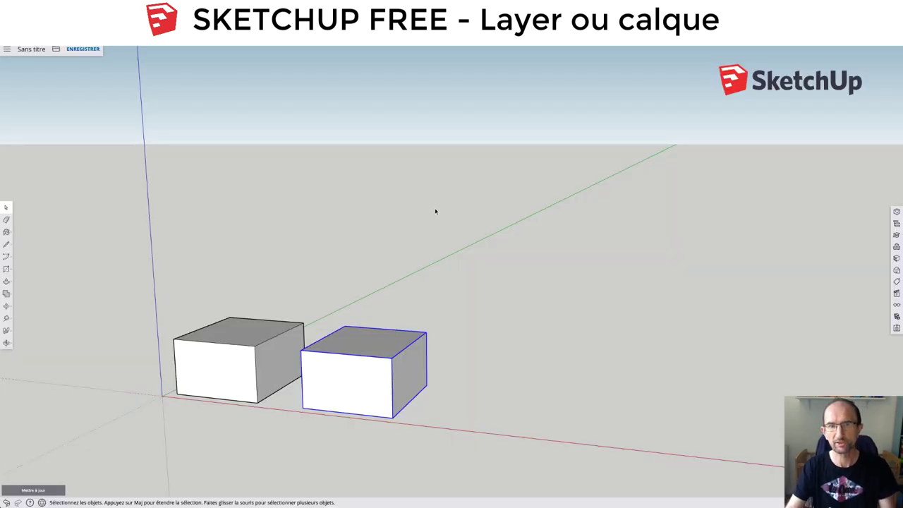
Step: Select the left group, then delete the Cube tag from the Tags list and dismiss the notice
{"action": "left_click", "coordinate": [373, 282]}
{"action": "left_click", "coordinate": [251, 343]}
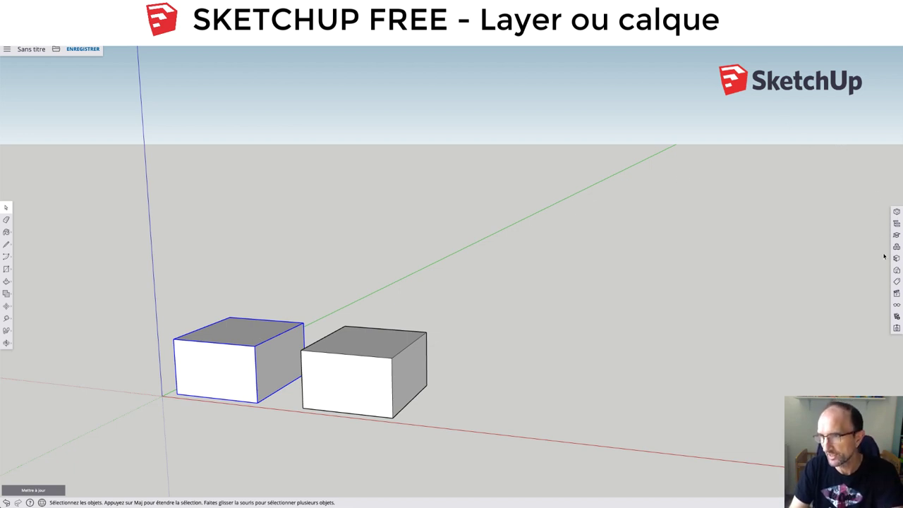
{"action": "left_click", "coordinate": [898, 282]}
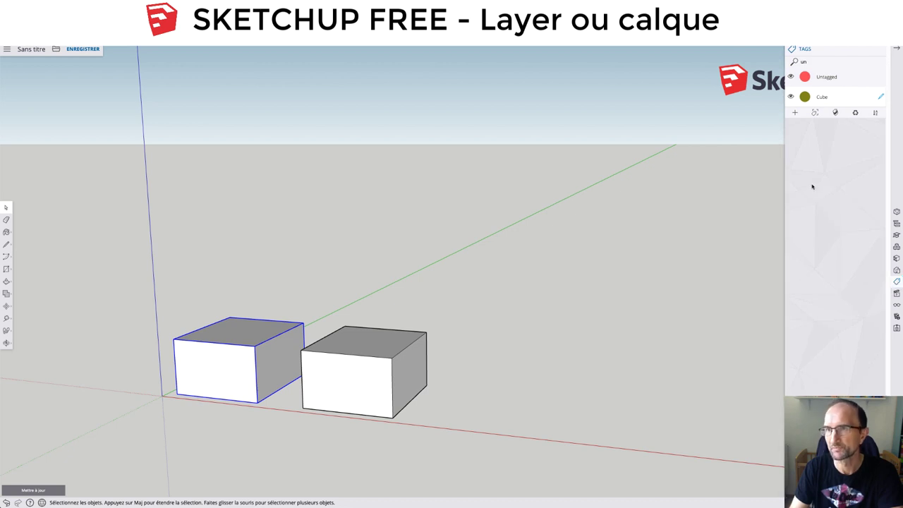
{"action": "mouse_move", "coordinate": [833, 76]}
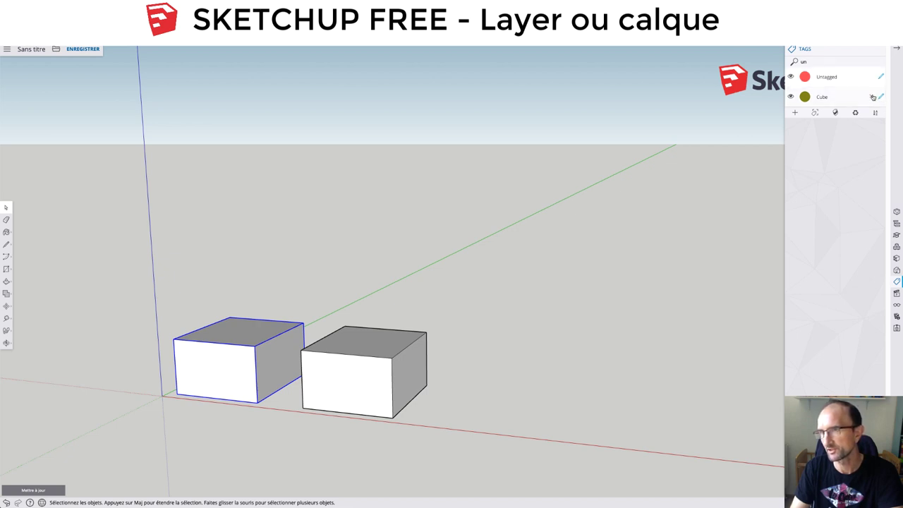
{"action": "left_click", "coordinate": [875, 96]}
{"action": "left_click", "coordinate": [474, 298]}
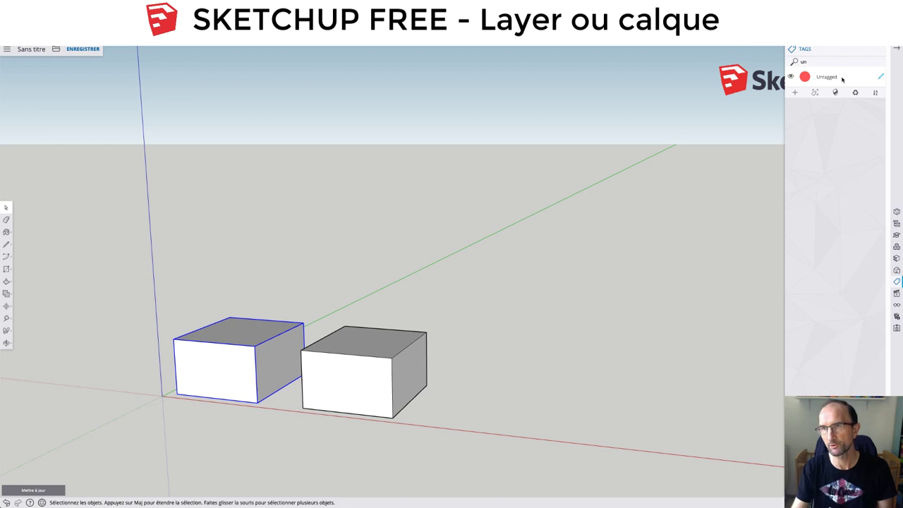
Step: Add a new tag and rename it from Tag1 to Cube
{"action": "left_click", "coordinate": [796, 92]}
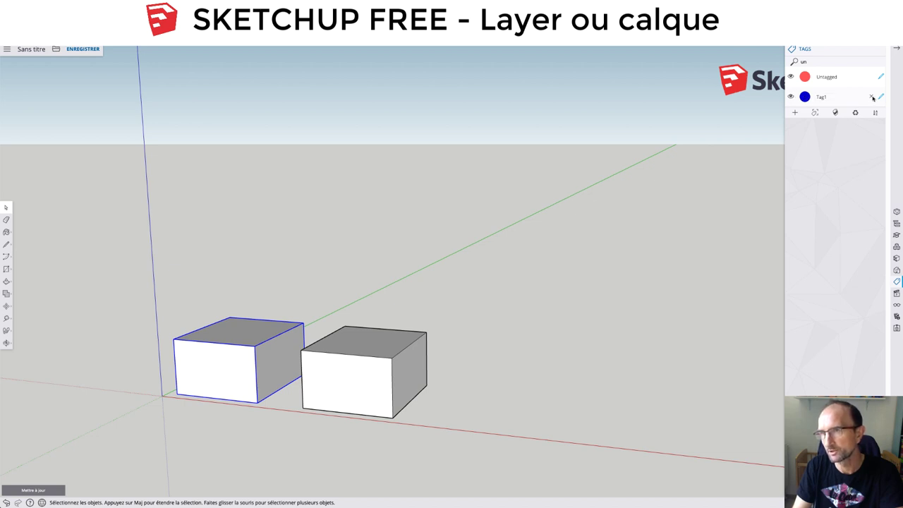
{"action": "double_click", "coordinate": [820, 97]}
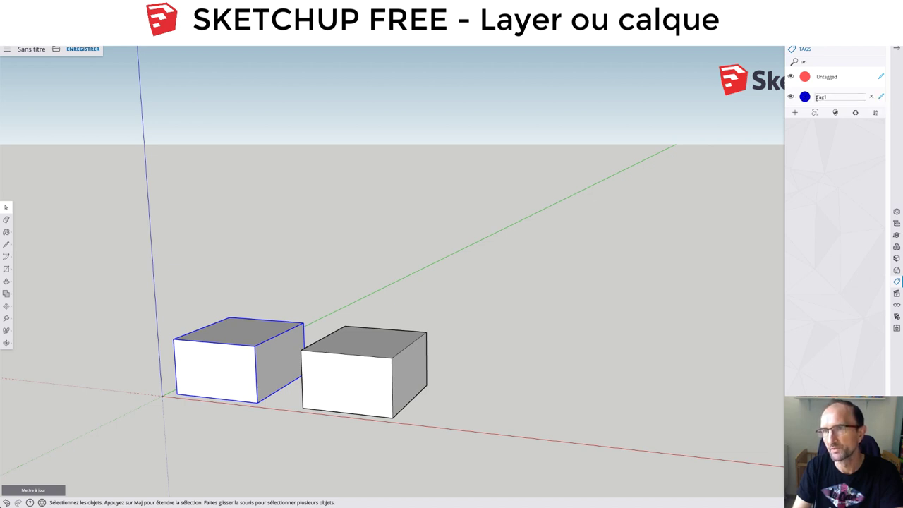
{"action": "double_click", "coordinate": [826, 97]}
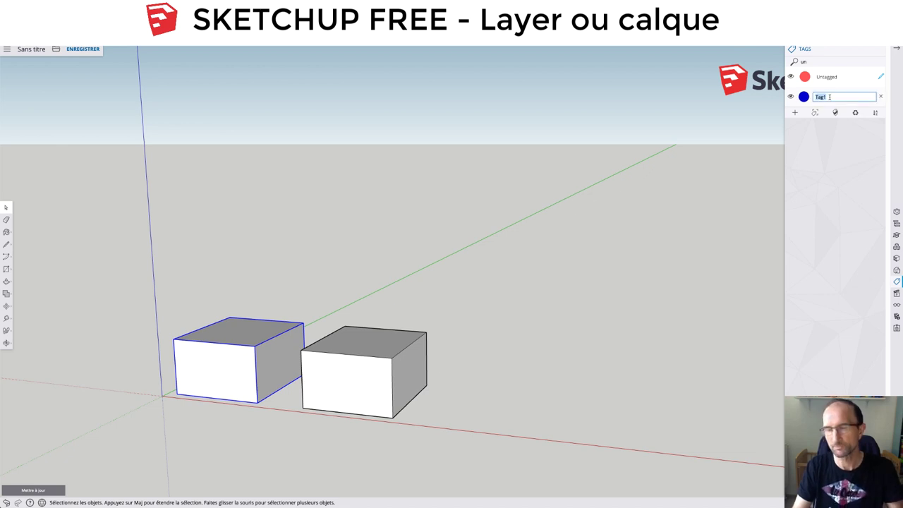
{"action": "type", "text": "Cube"}
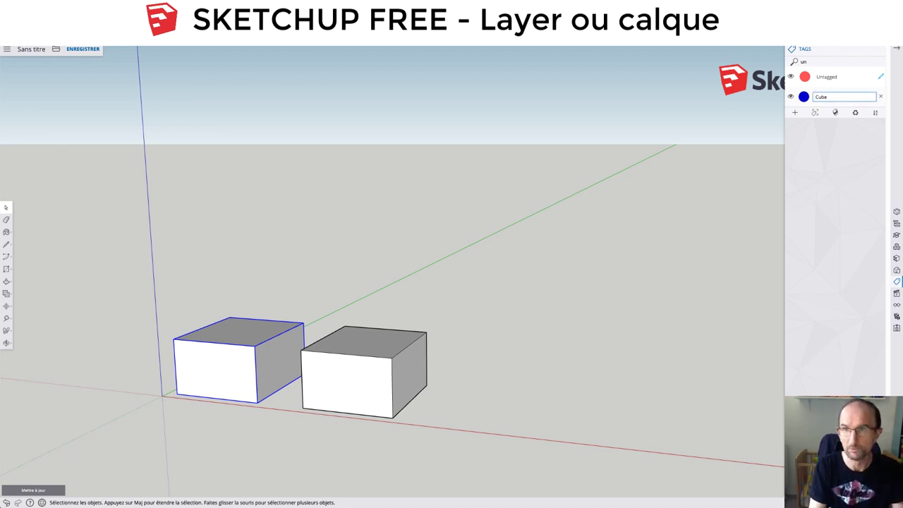
{"action": "key", "text": "Return"}
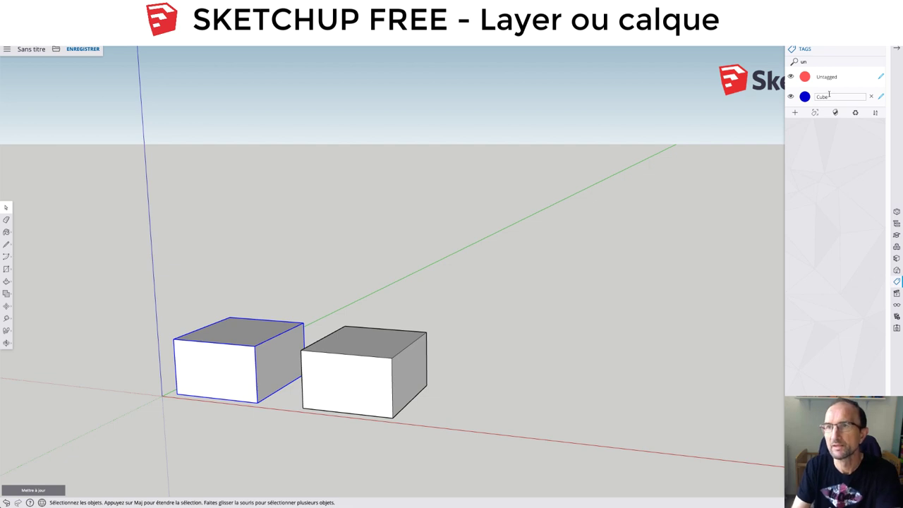
{"action": "left_click", "coordinate": [813, 98]}
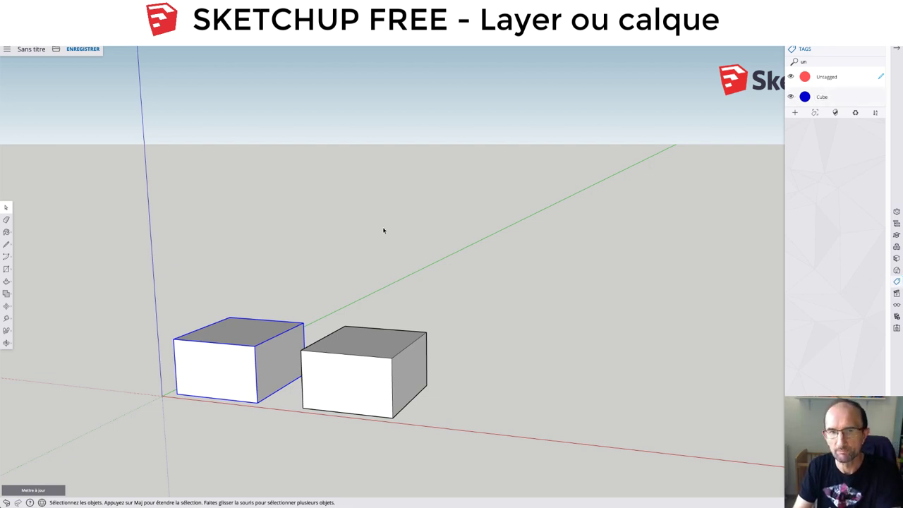
Step: Open Entity Info for the left group and name its instance Cube01
{"action": "right_click", "coordinate": [243, 335]}
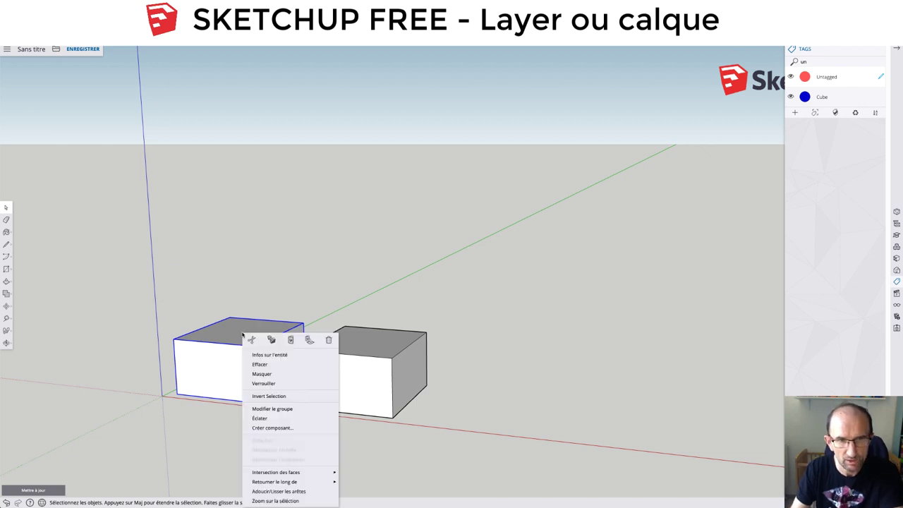
{"action": "left_click", "coordinate": [268, 355]}
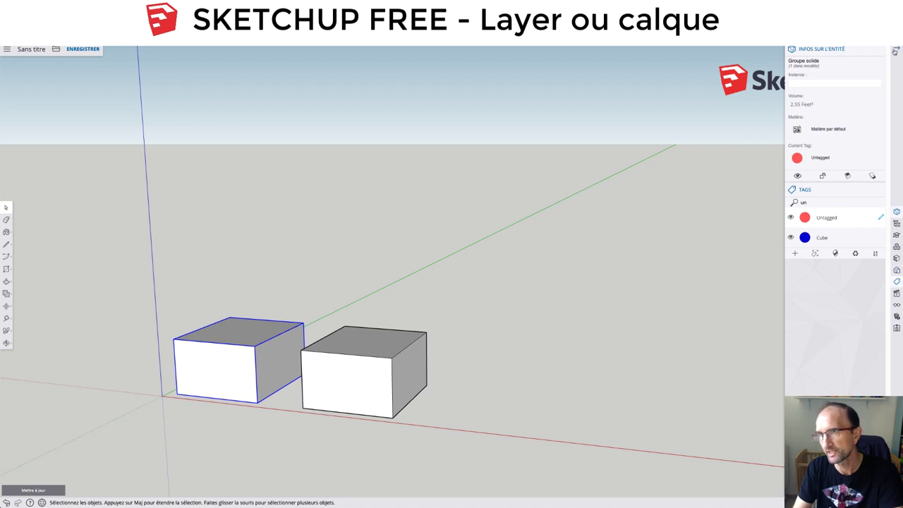
{"action": "left_click", "coordinate": [894, 51]}
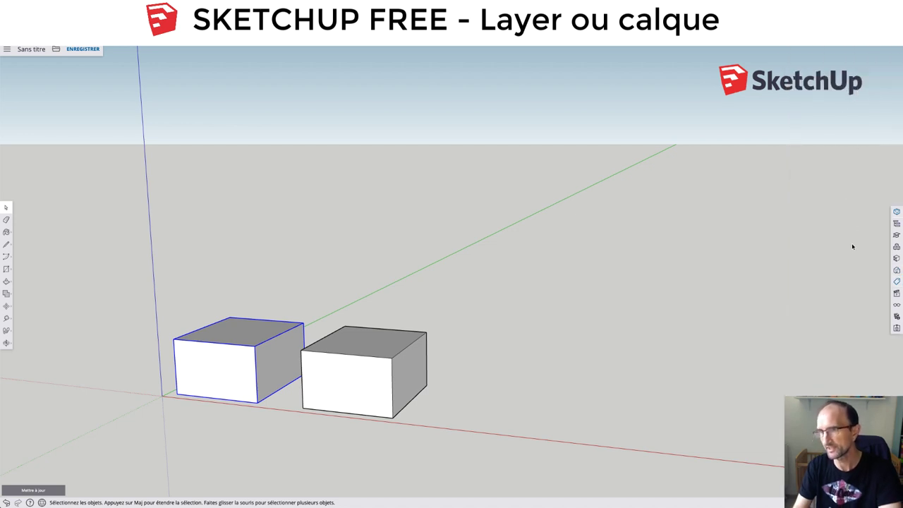
{"action": "left_click", "coordinate": [897, 212]}
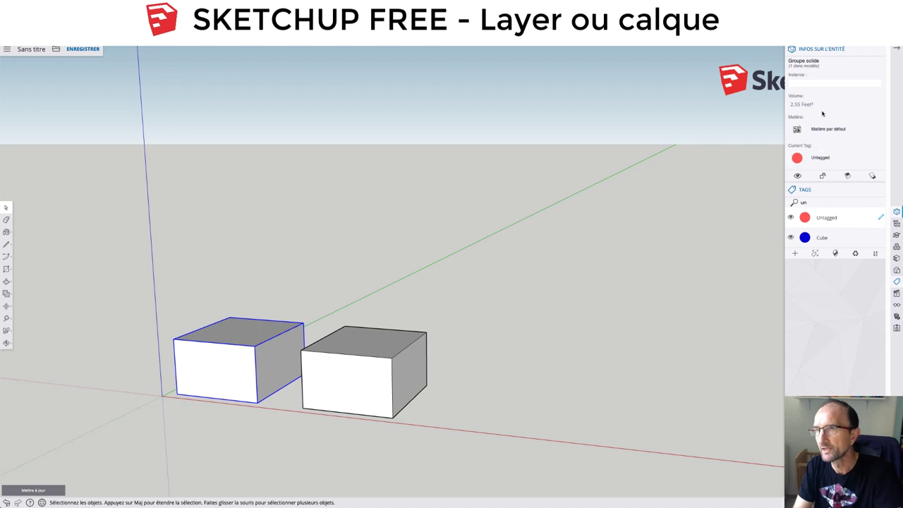
{"action": "left_click", "coordinate": [802, 81]}
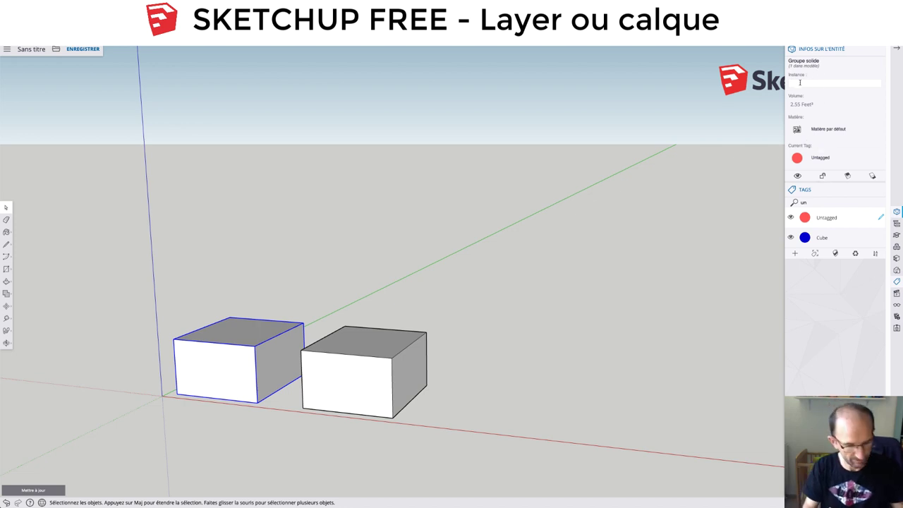
{"action": "type", "text": "Cube01"}
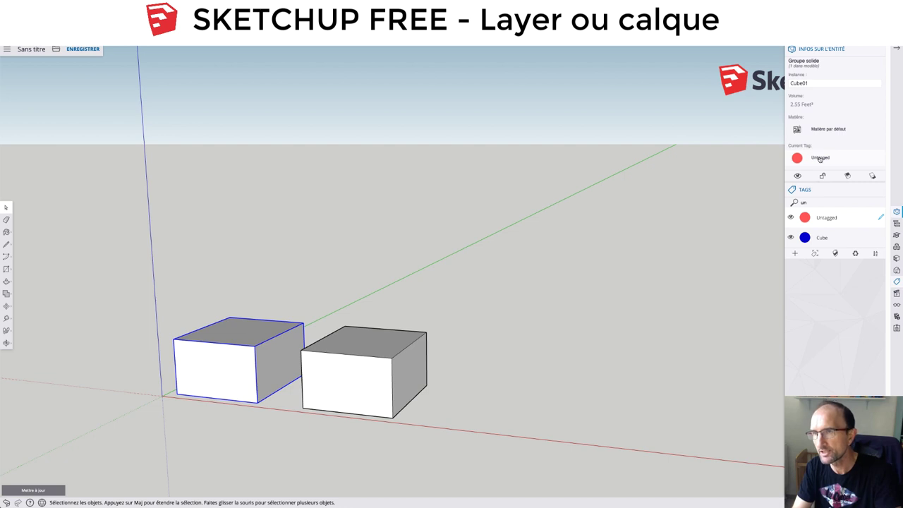
Step: Assign the left box to the Cube tag, then hide the Cube tag
{"action": "left_click", "coordinate": [812, 157]}
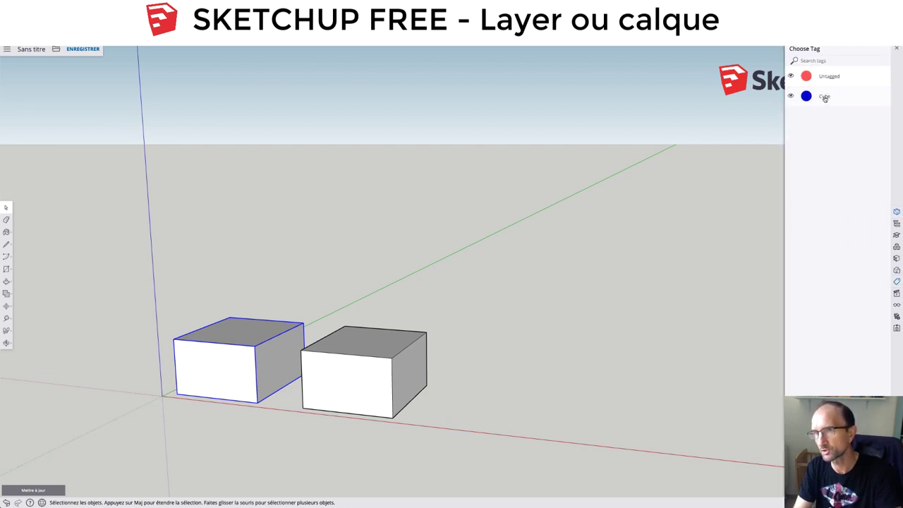
{"action": "left_click", "coordinate": [826, 97]}
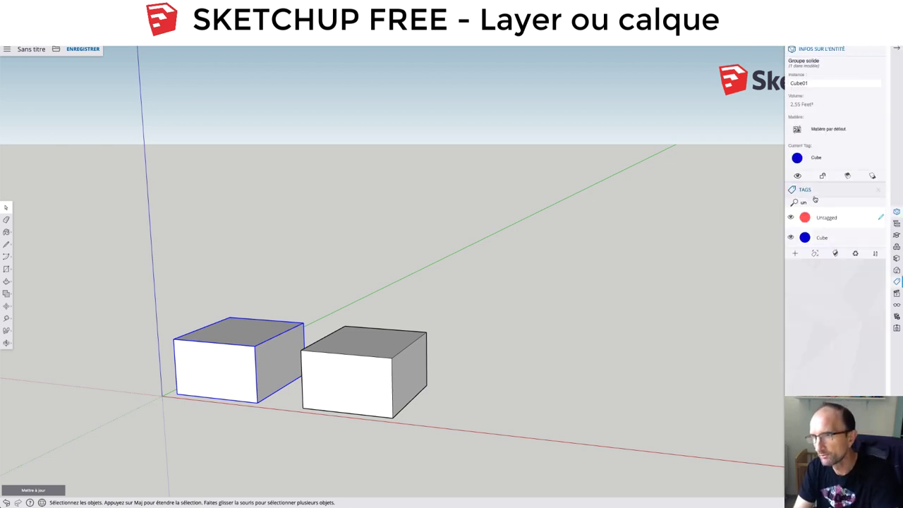
{"action": "left_click", "coordinate": [791, 238]}
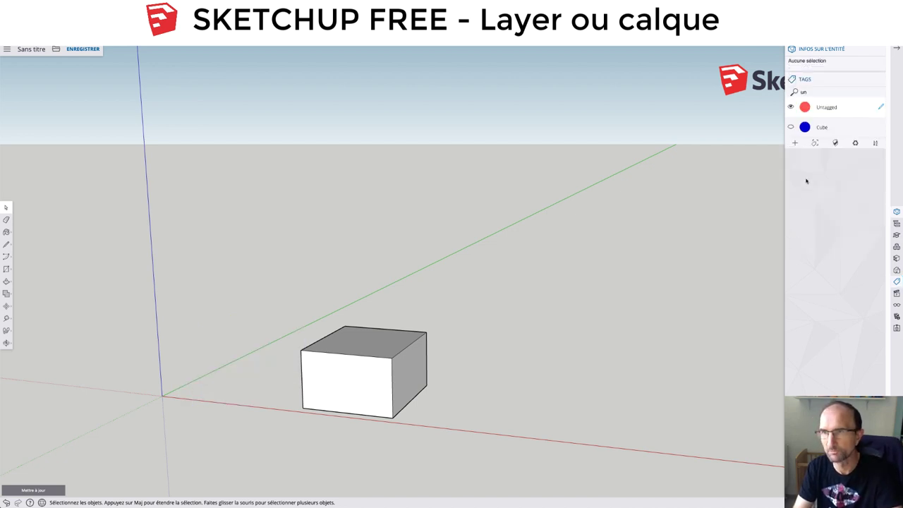
Step: Show the Cube tag again, briefly make it active, then restore Untagged as active
{"action": "left_click", "coordinate": [791, 128]}
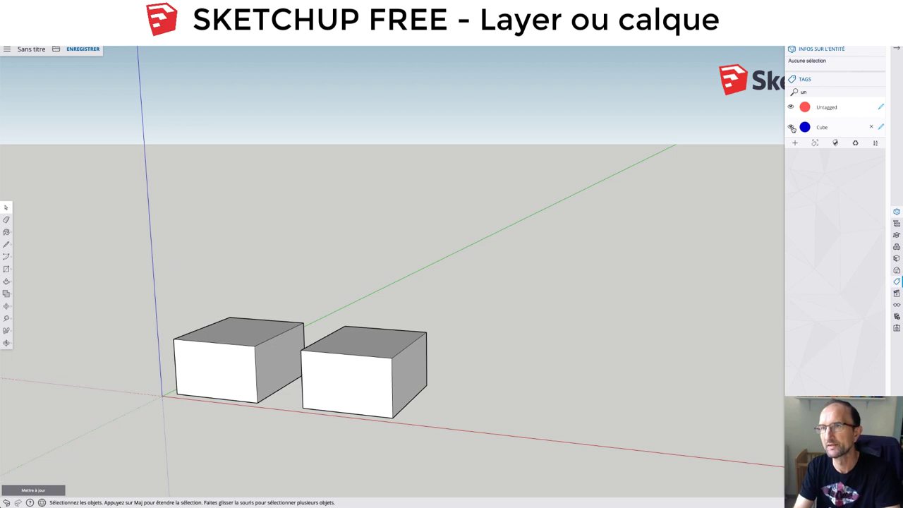
{"action": "left_click", "coordinate": [881, 127]}
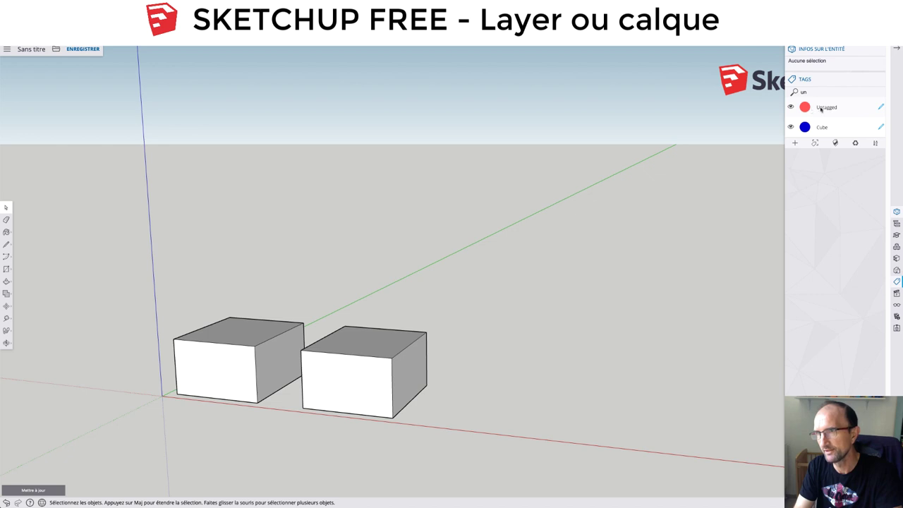
{"action": "left_click", "coordinate": [882, 107]}
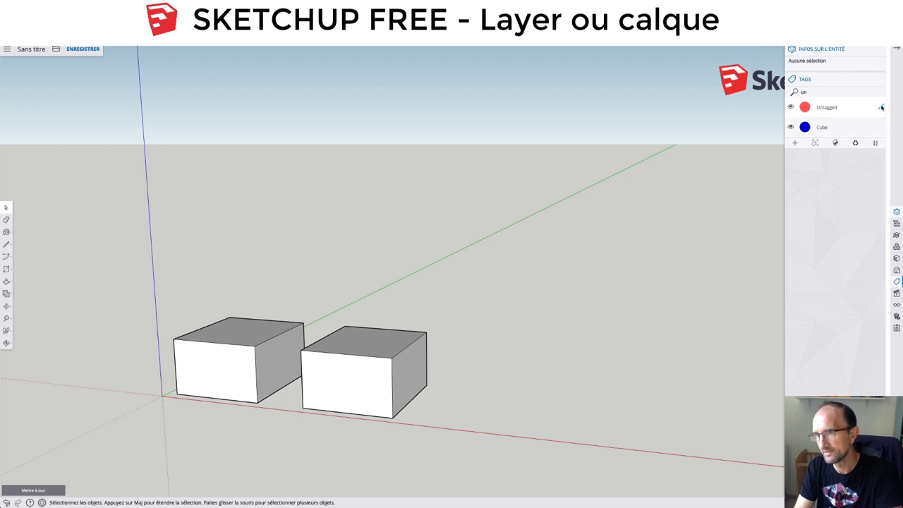
{"action": "left_click", "coordinate": [791, 127]}
{"action": "left_click", "coordinate": [791, 127]}
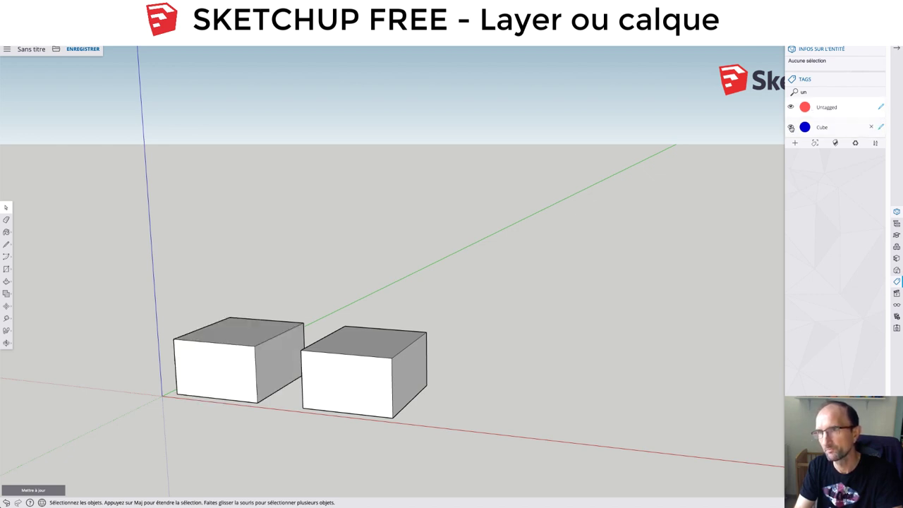
Step: Add a third tag to the list and name it cube02
{"action": "left_click", "coordinate": [367, 347]}
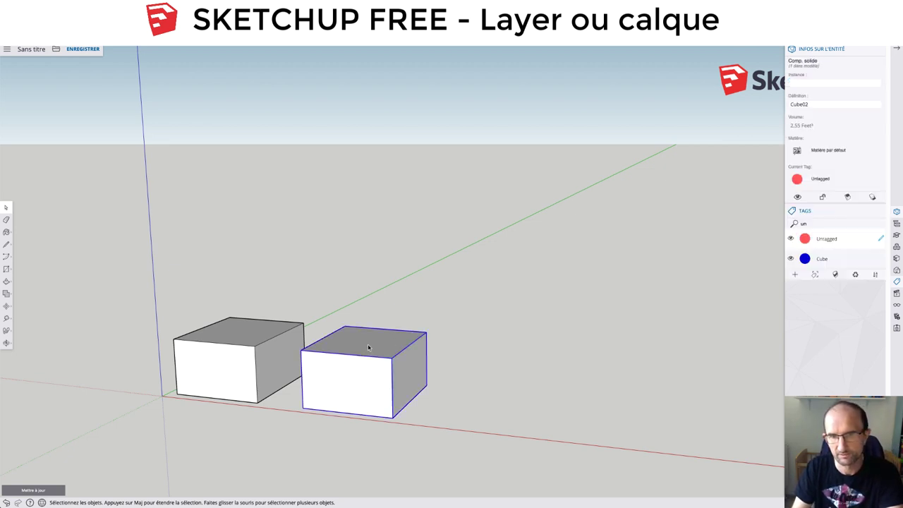
{"action": "left_click", "coordinate": [447, 317]}
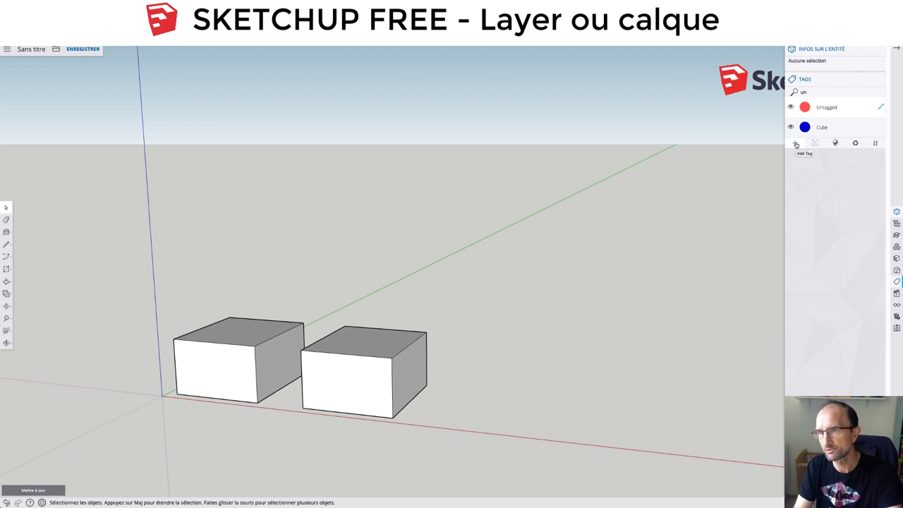
{"action": "left_click", "coordinate": [796, 144]}
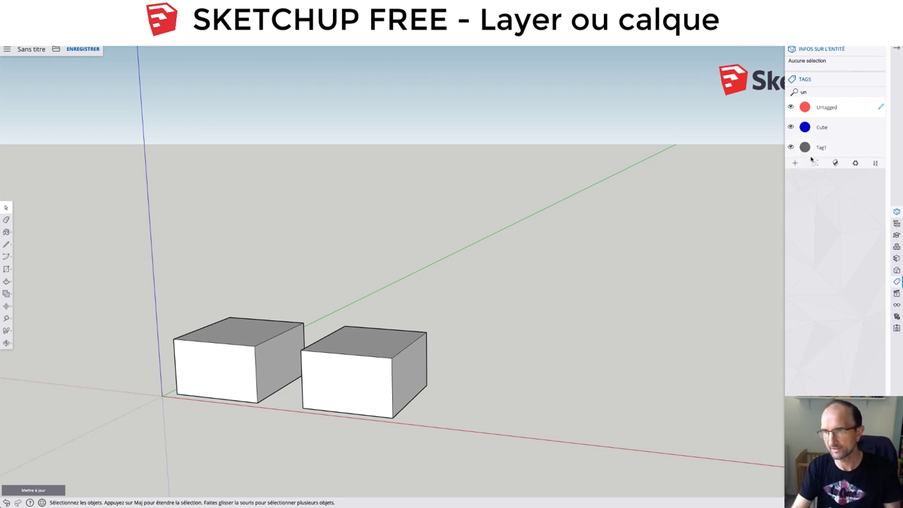
{"action": "type", "text": "c"}
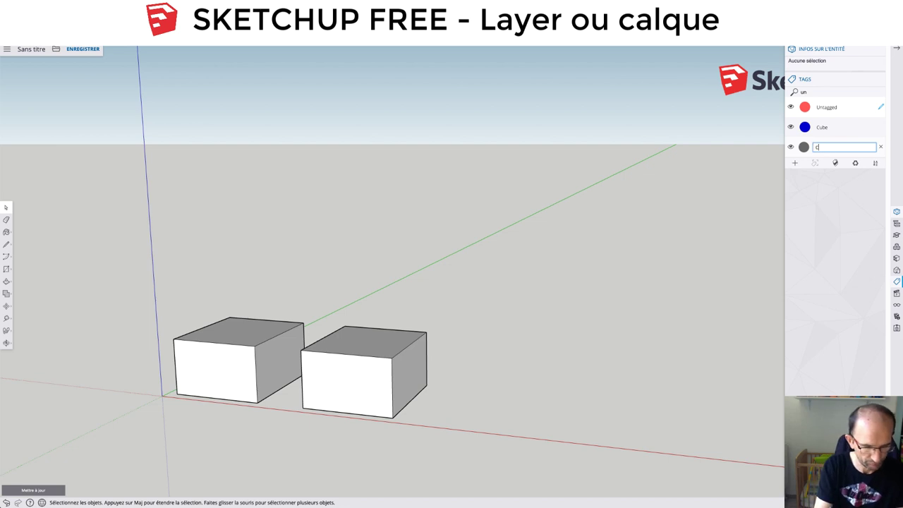
{"action": "type", "text": "ube02"}
{"action": "key", "text": "Return"}
{"action": "mouse_move", "coordinate": [832, 147]}
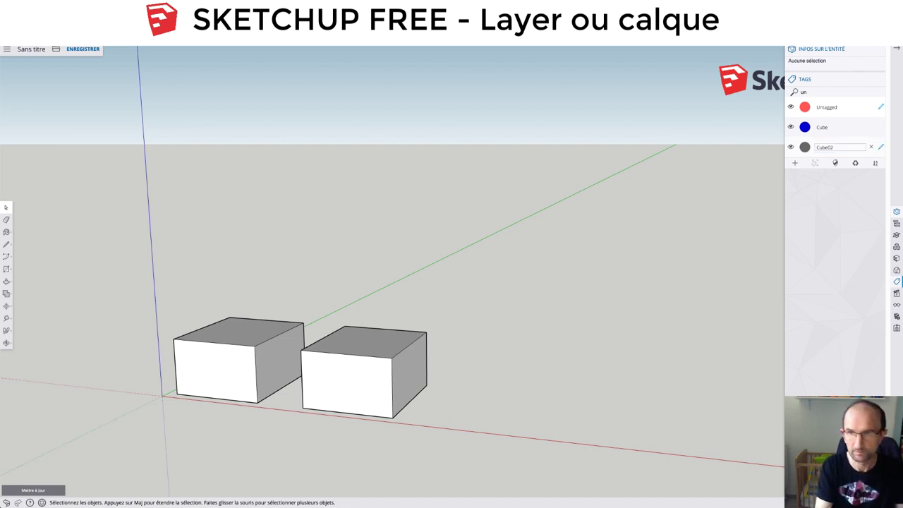
{"action": "key", "text": "Return"}
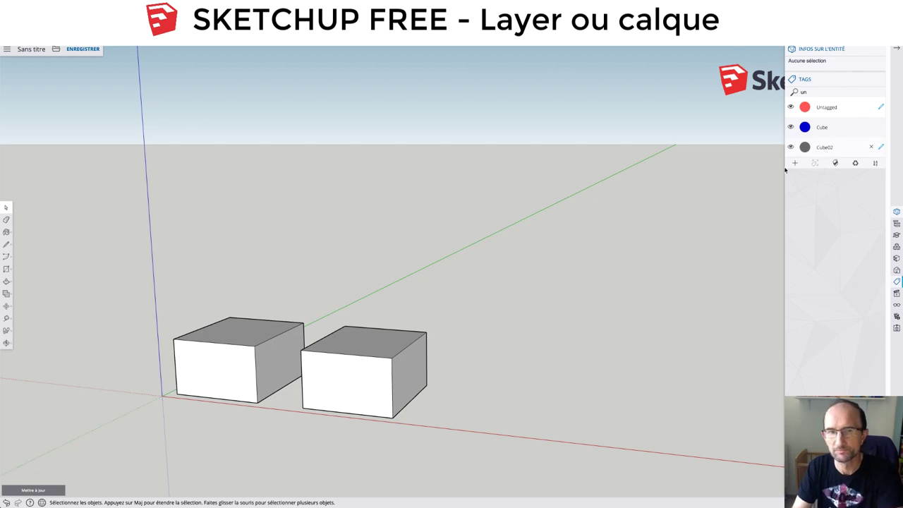
Step: Name the right box's instance Cube02 and set its tag to Cube02
{"action": "left_click", "coordinate": [379, 350]}
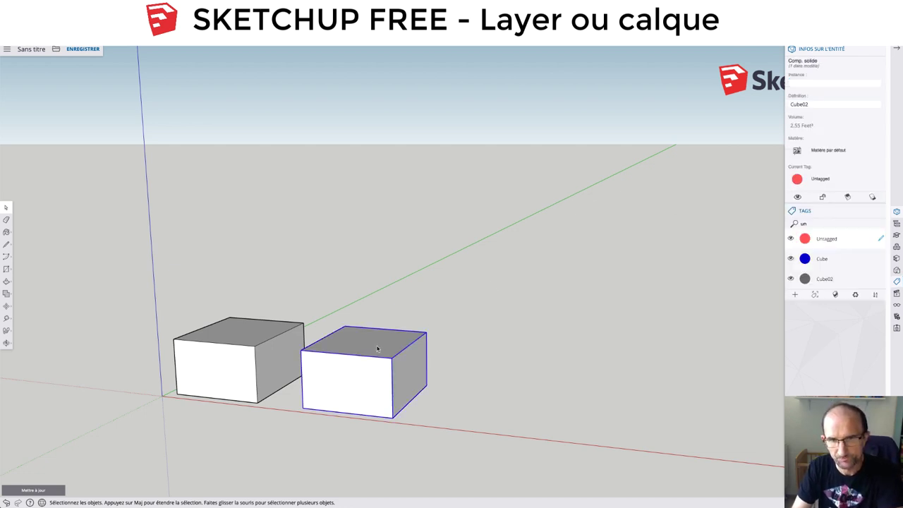
{"action": "right_click", "coordinate": [377, 345]}
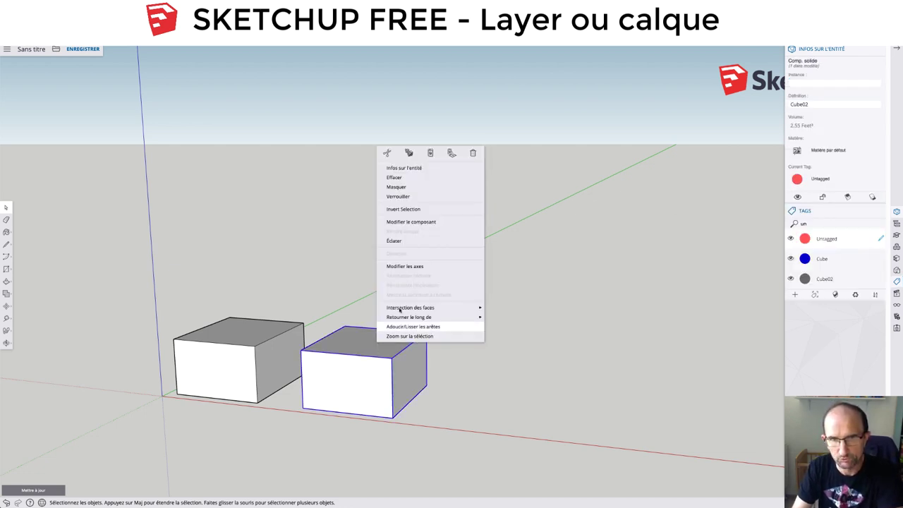
{"action": "left_click", "coordinate": [409, 168]}
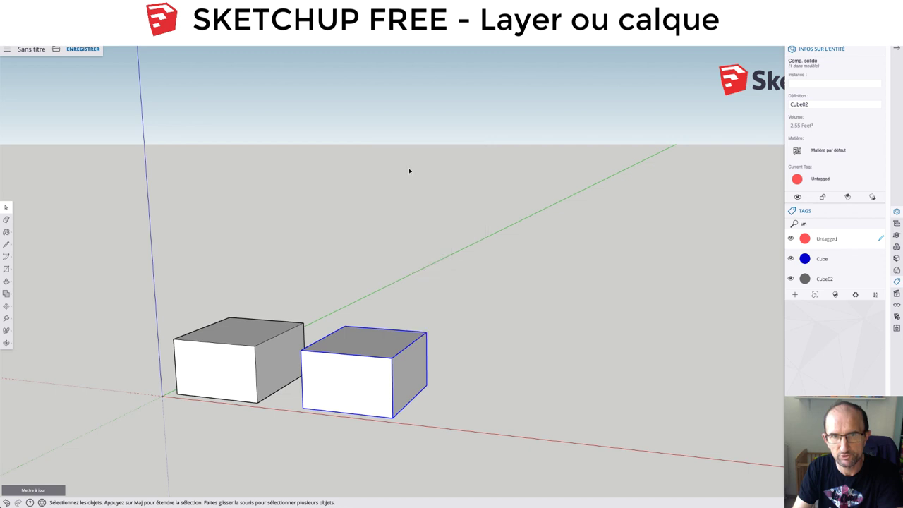
{"action": "left_click", "coordinate": [798, 82]}
{"action": "type", "text": "Cu"}
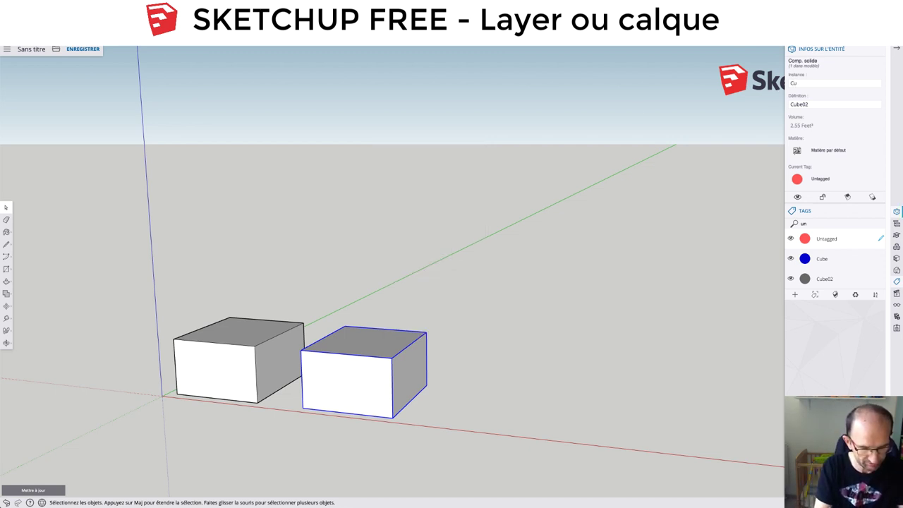
{"action": "type", "text": "be02"}
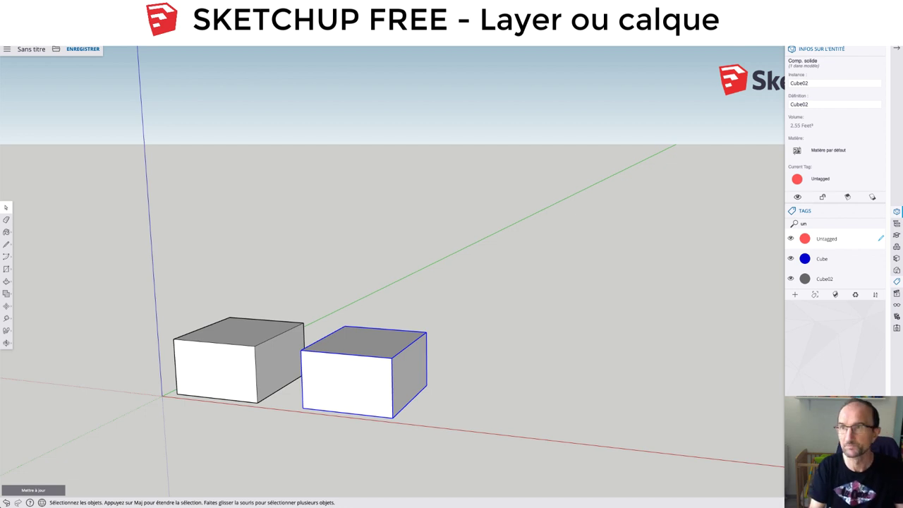
{"action": "left_click", "coordinate": [815, 180]}
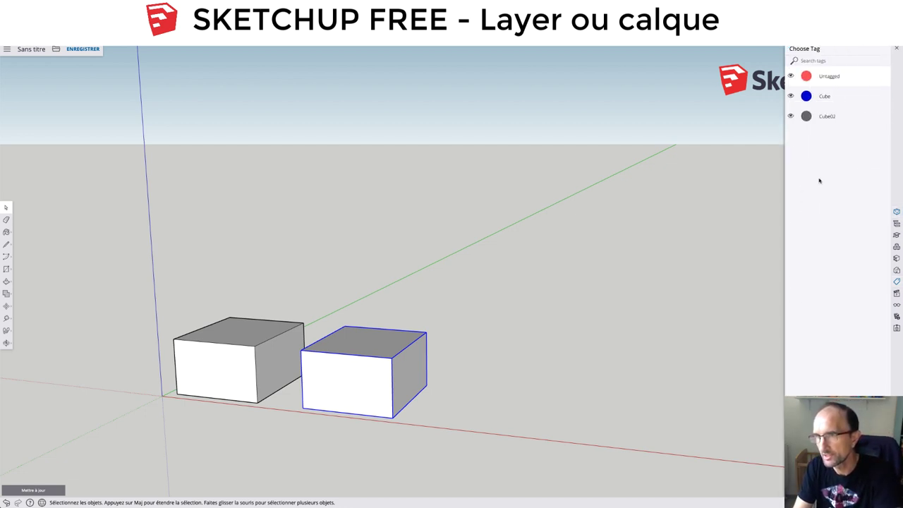
{"action": "left_click", "coordinate": [827, 118]}
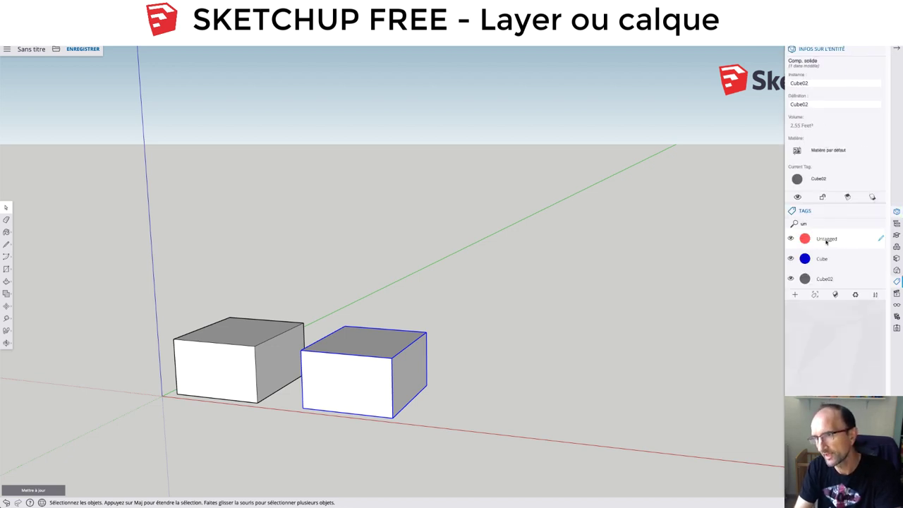
Step: Hide the Cube and Cube02 tags, then show both again and select the left box
{"action": "left_click", "coordinate": [791, 259]}
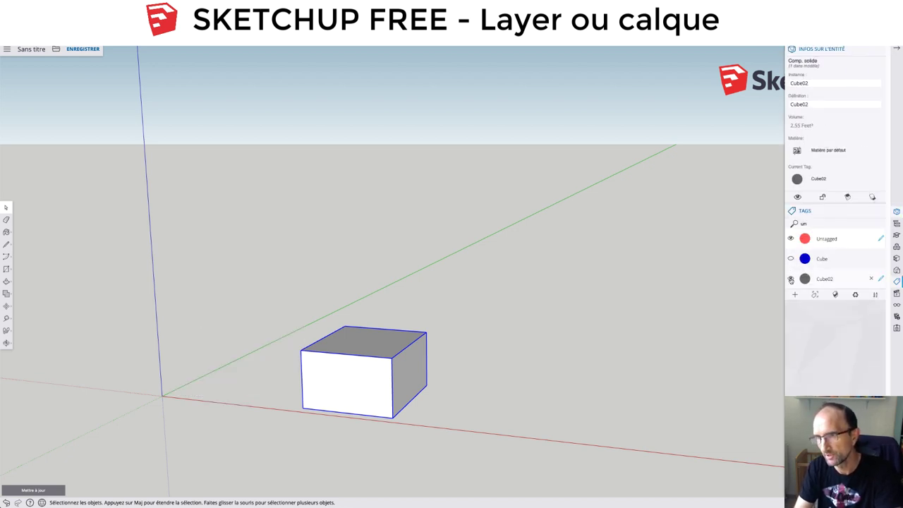
{"action": "left_click", "coordinate": [792, 279]}
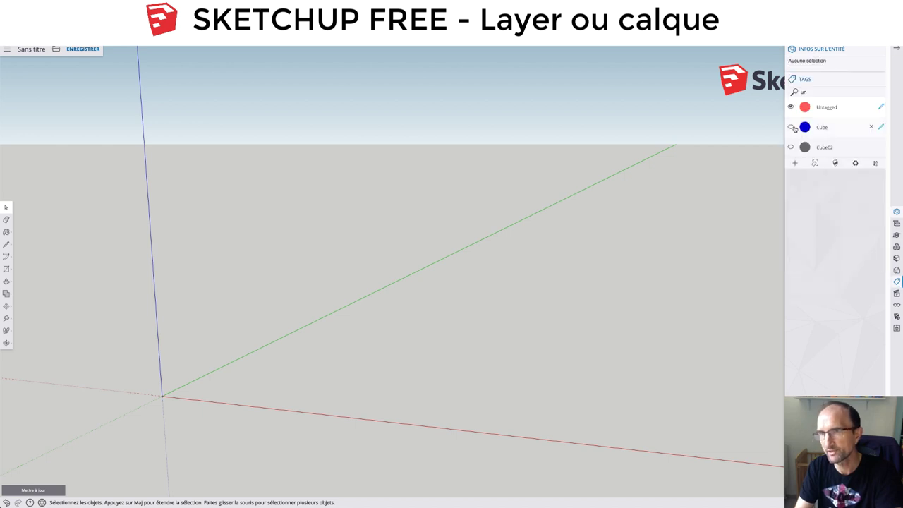
{"action": "left_click", "coordinate": [791, 127]}
{"action": "left_click", "coordinate": [791, 148]}
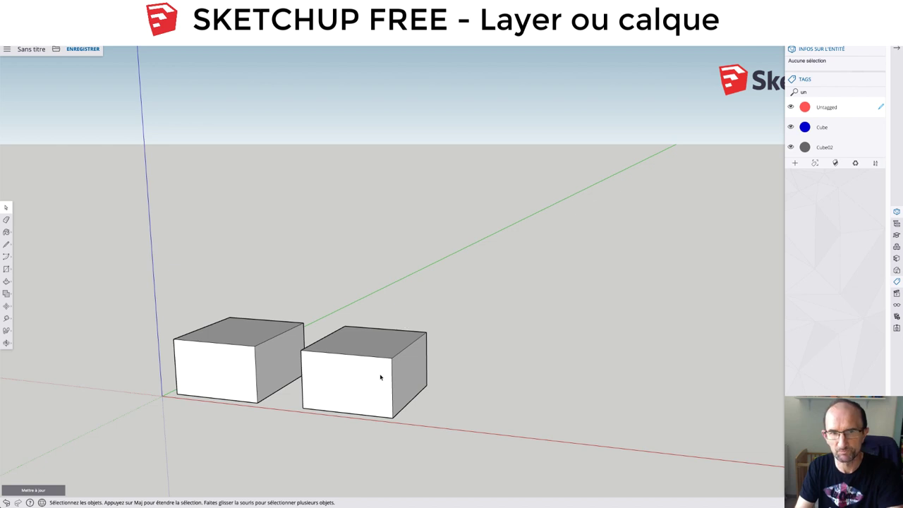
{"action": "left_click", "coordinate": [243, 374]}
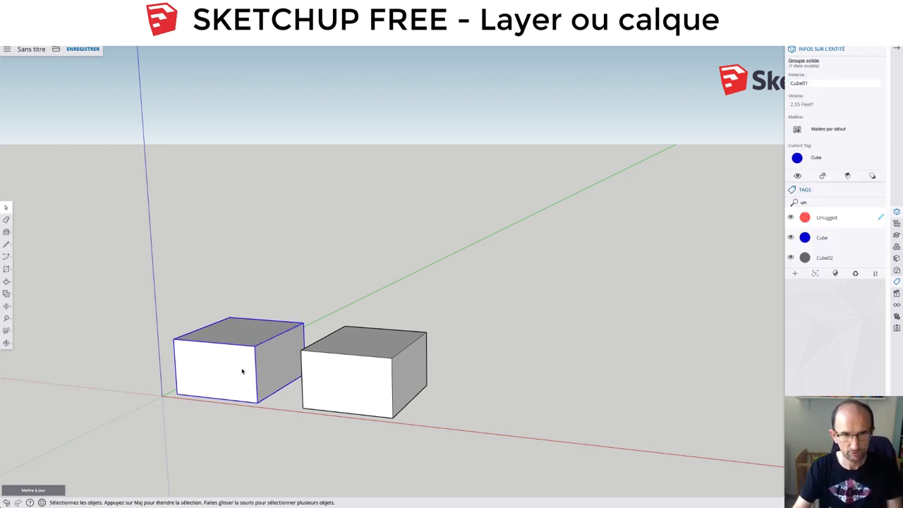
Step: Draw a circle right of the boxes, extrude it into a cylinder, and group it with Créer un groupe
{"action": "key", "text": "c"}
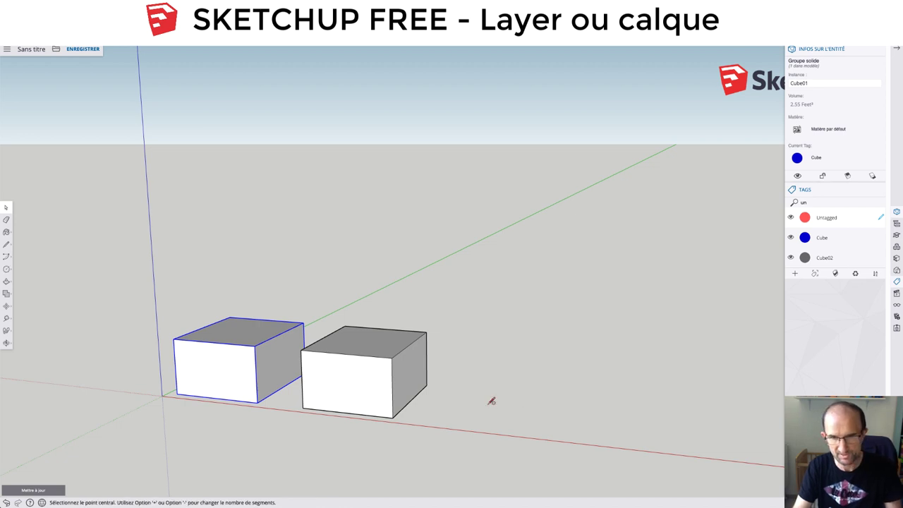
{"action": "left_click", "coordinate": [488, 404]}
{"action": "left_click", "coordinate": [535, 402]}
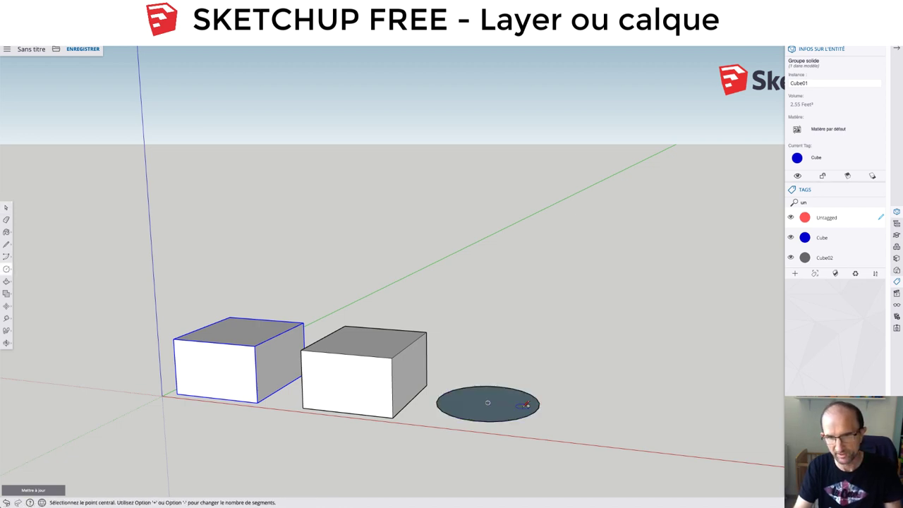
{"action": "key", "text": "p"}
{"action": "left_click_drag", "start_coordinate": [487, 406], "coordinate": [481, 356]}
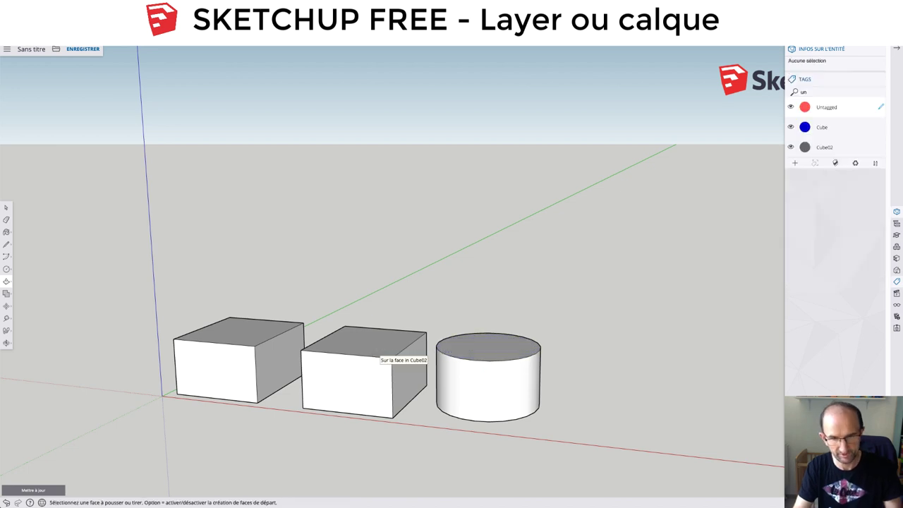
{"action": "key", "text": "space"}
{"action": "triple_click", "coordinate": [480, 376]}
{"action": "right_click", "coordinate": [480, 377]}
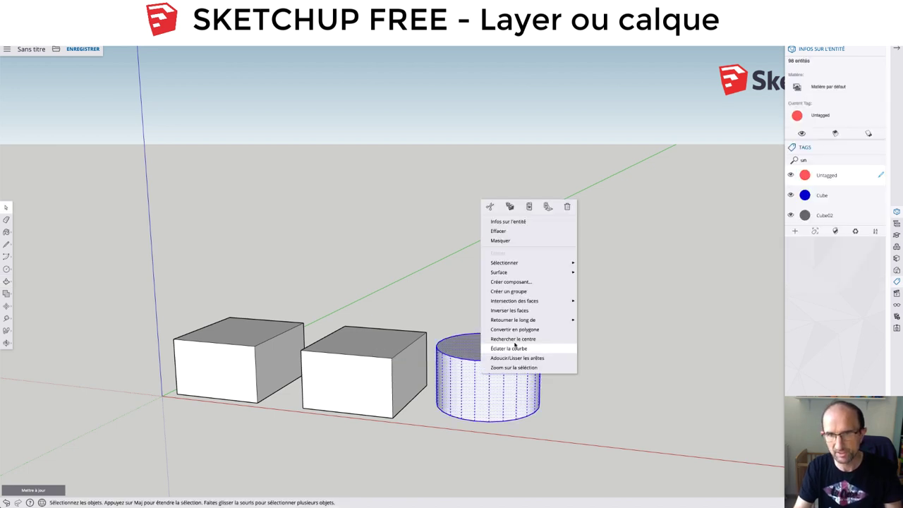
{"action": "left_click", "coordinate": [512, 292]}
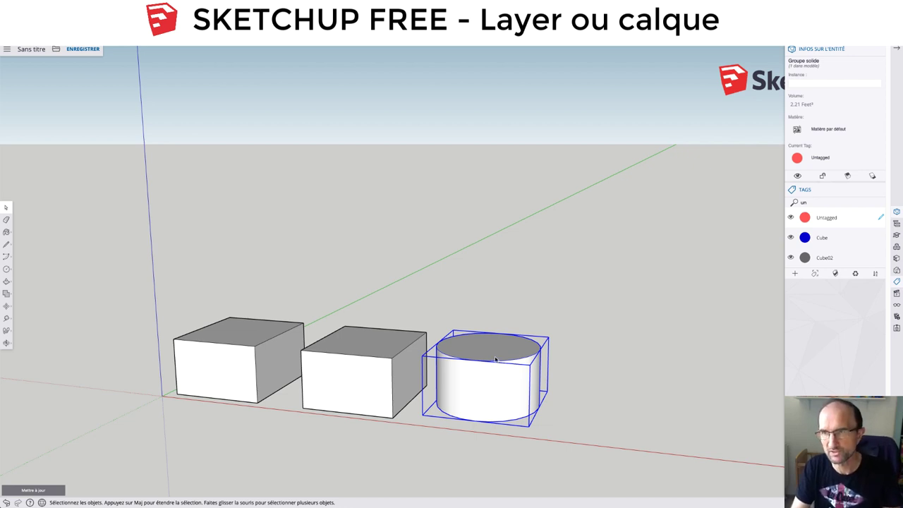
Step: Name the cylinder group Cylindre and add a new tag also named Cylindre
{"action": "left_click", "coordinate": [792, 85]}
{"action": "type", "text": "Cylin"}
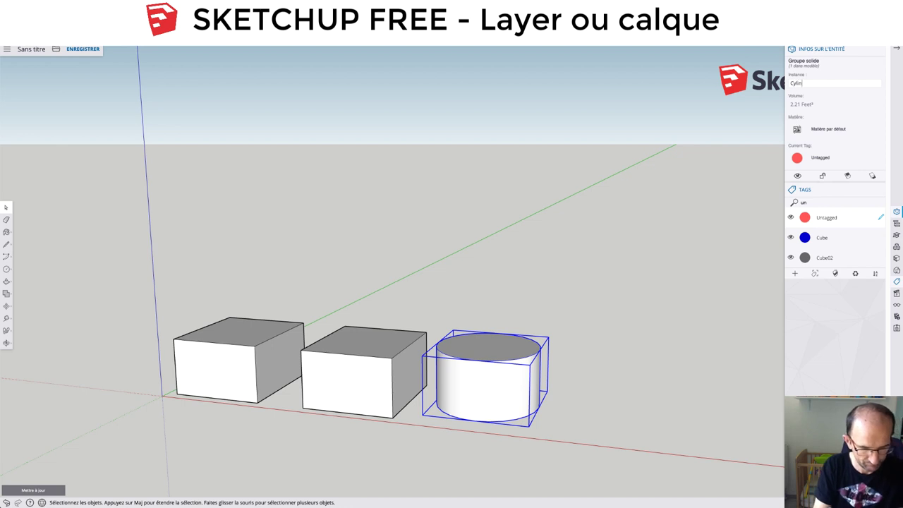
{"action": "type", "text": "dre"}
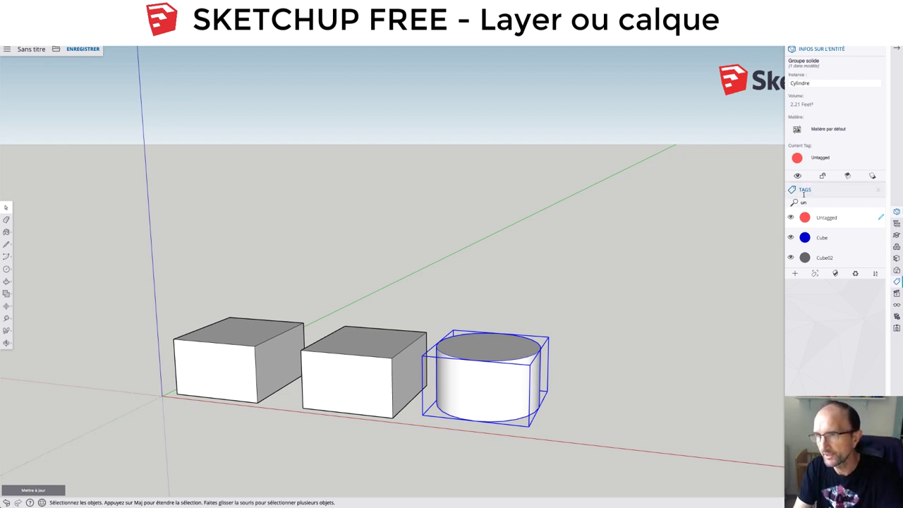
{"action": "left_click", "coordinate": [796, 273]}
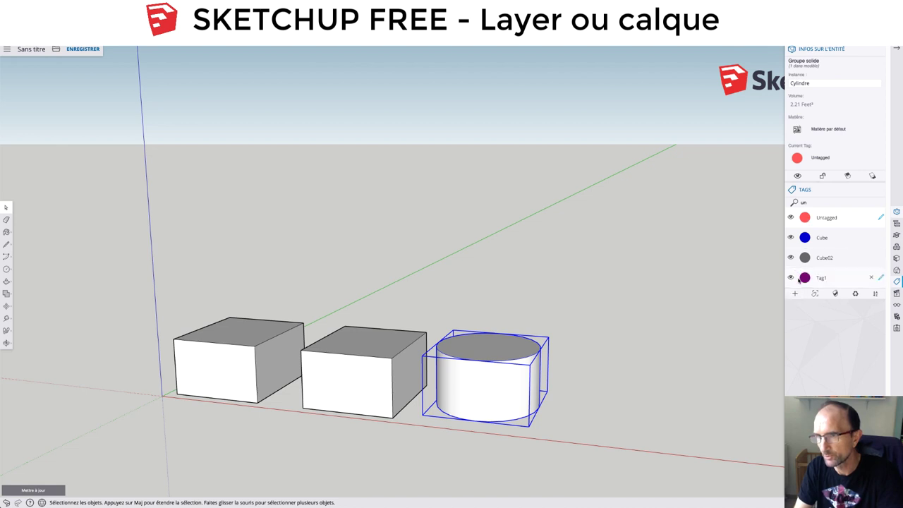
{"action": "double_click", "coordinate": [837, 280]}
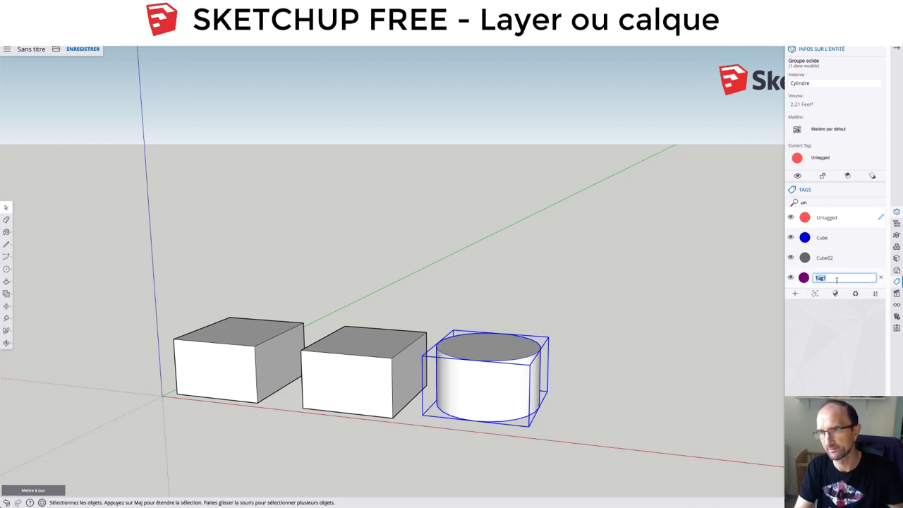
{"action": "type", "text": "Cyl"}
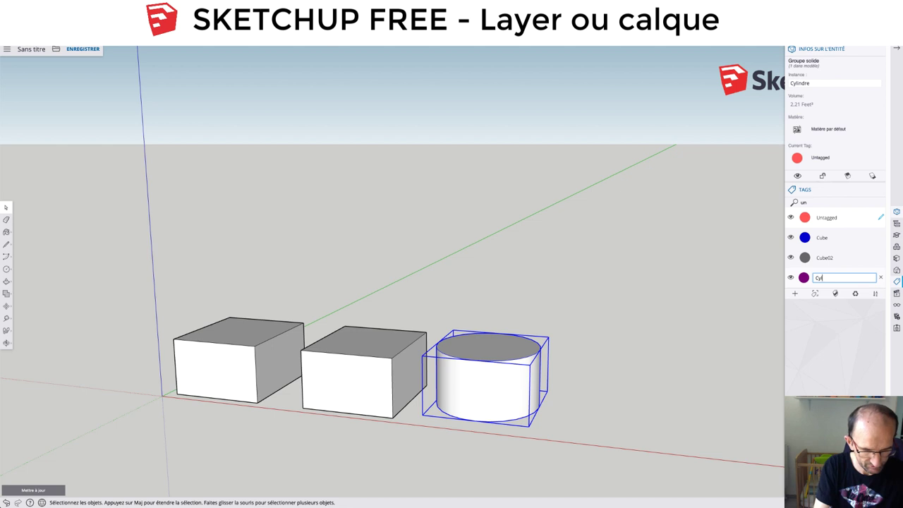
{"action": "type", "text": "indre"}
{"action": "key", "text": "Return"}
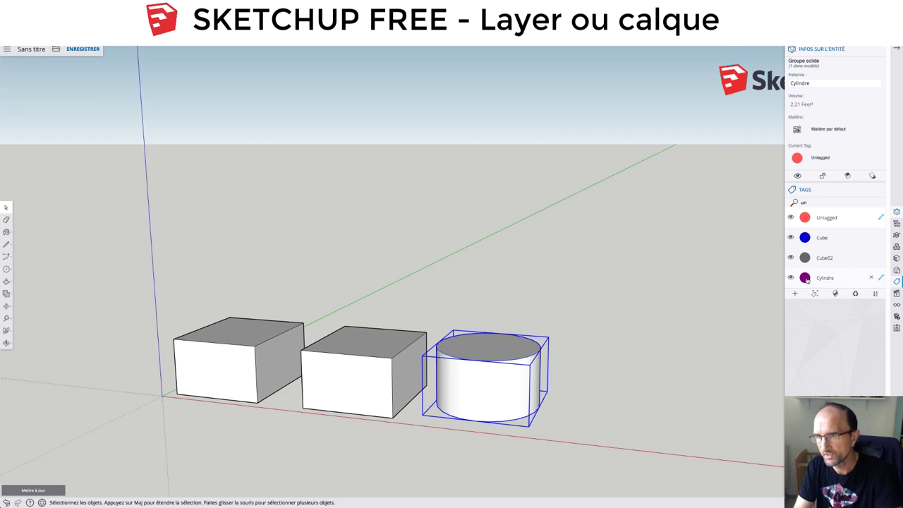
Step: Make Cylindre the current tag and apply it to the selected cylinder group
{"action": "left_click", "coordinate": [805, 278]}
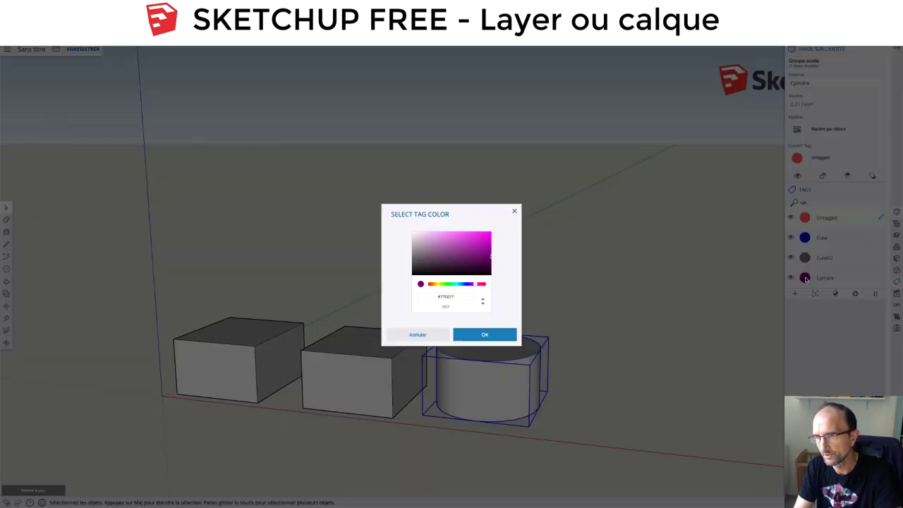
{"action": "left_click", "coordinate": [515, 211]}
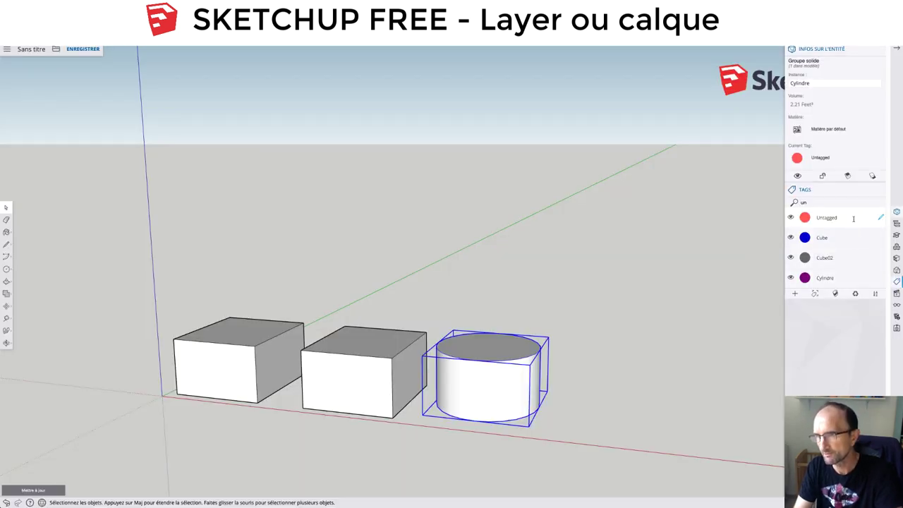
{"action": "mouse_move", "coordinate": [836, 277]}
{"action": "left_click", "coordinate": [881, 278]}
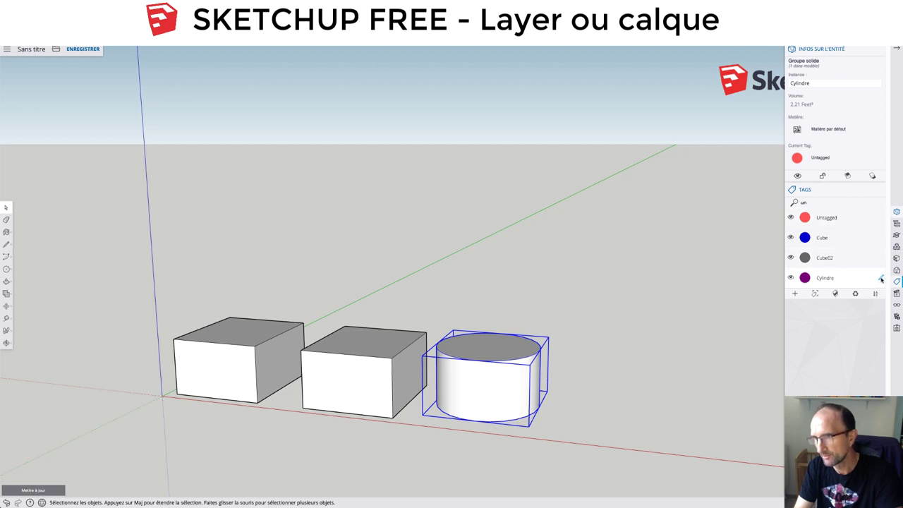
{"action": "left_click", "coordinate": [817, 295]}
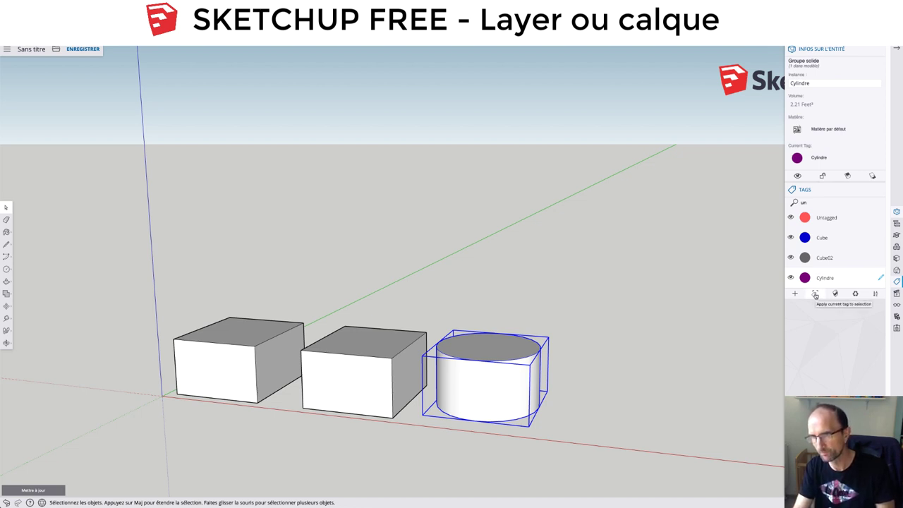
{"action": "mouse_move", "coordinate": [833, 219]}
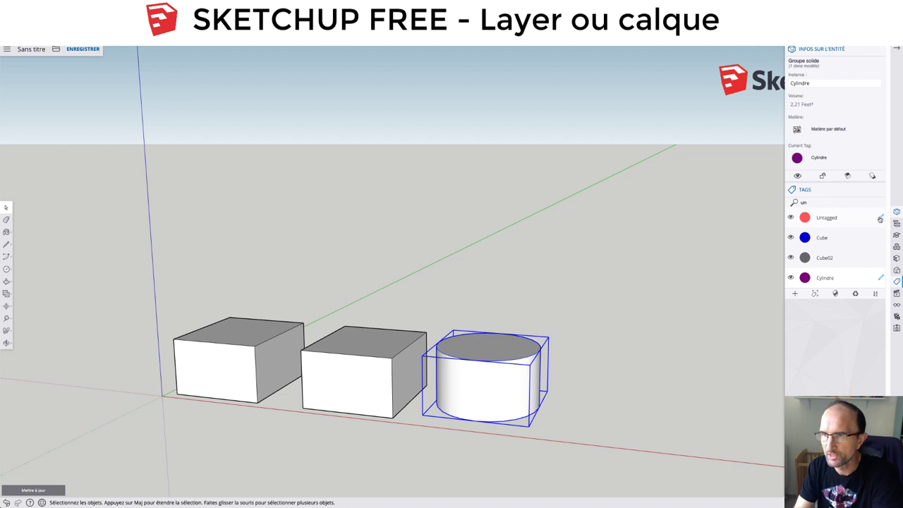
{"action": "left_click", "coordinate": [791, 278]}
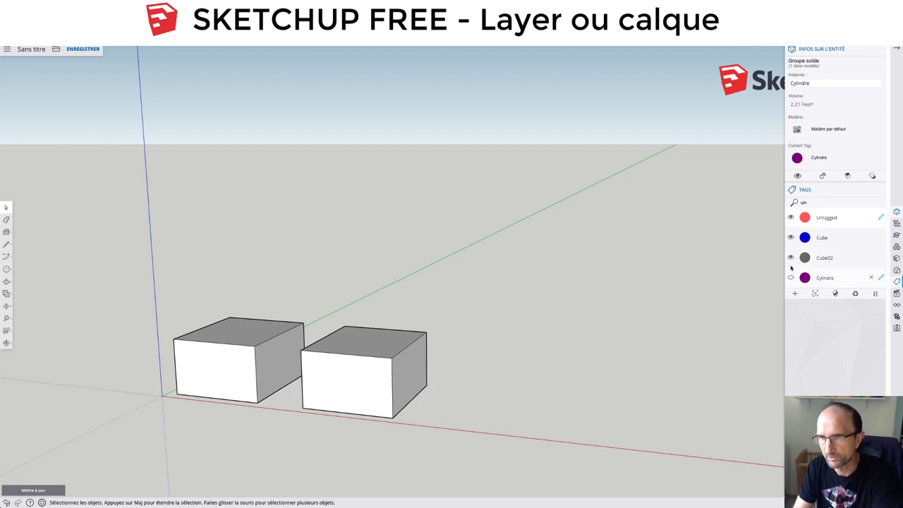
{"action": "mouse_move", "coordinate": [825, 147]}
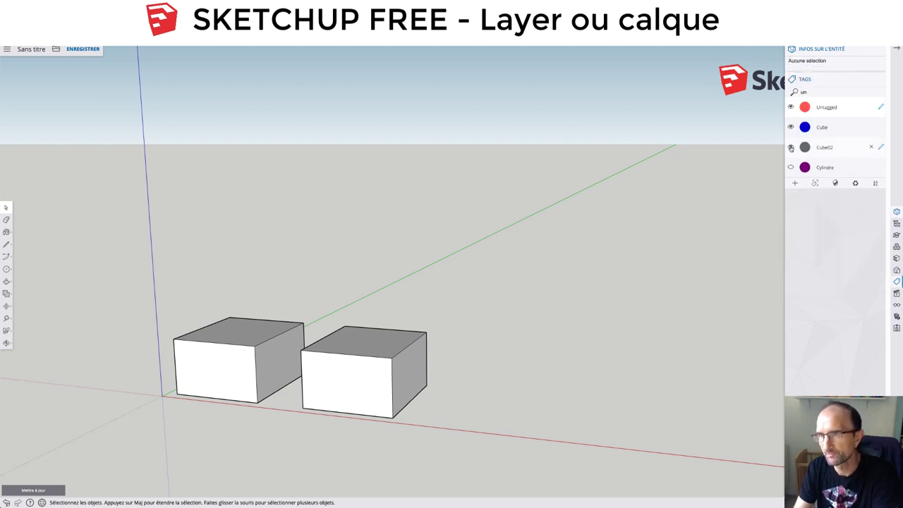
{"action": "left_click", "coordinate": [791, 146]}
{"action": "left_click", "coordinate": [791, 127]}
{"action": "left_click", "coordinate": [791, 127]}
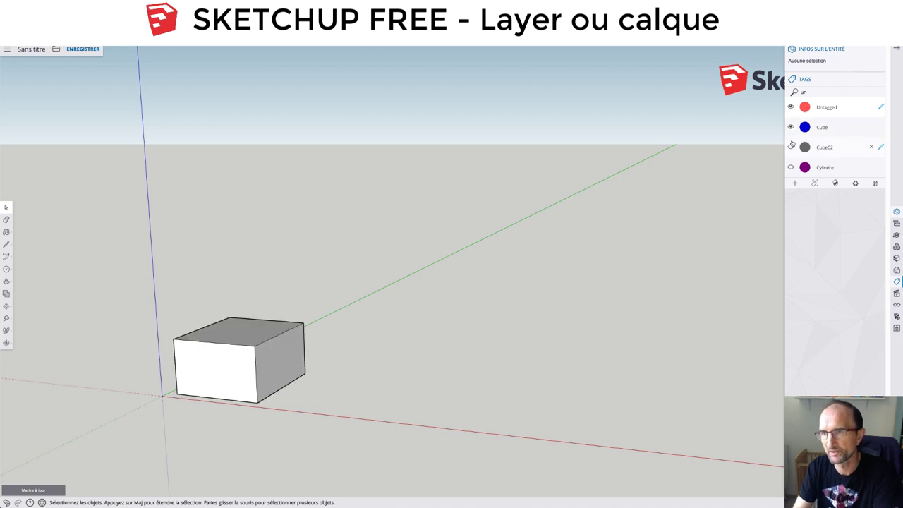
{"action": "left_click", "coordinate": [791, 147]}
{"action": "left_click", "coordinate": [792, 167]}
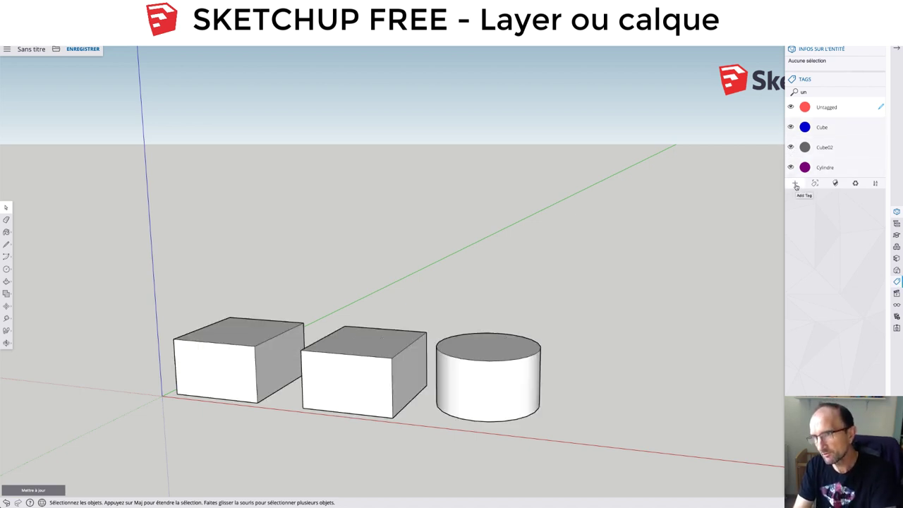
{"action": "left_click", "coordinate": [805, 127]}
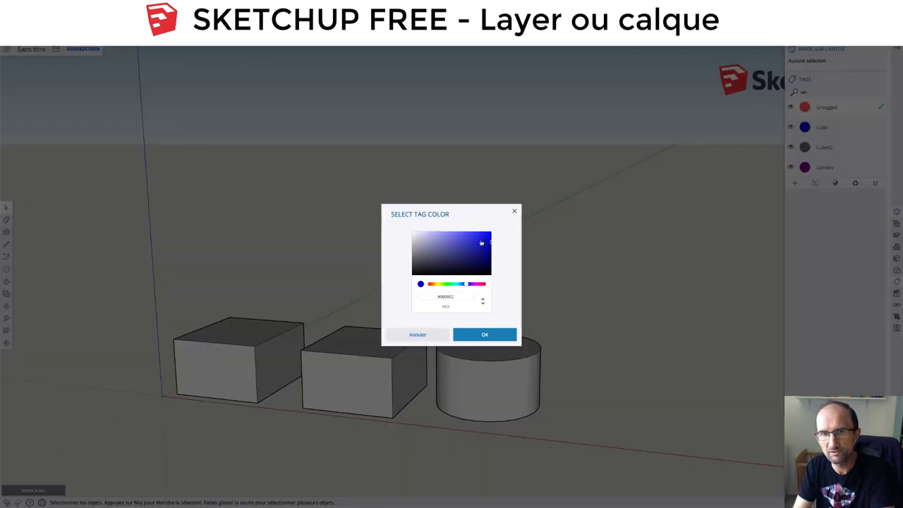
Step: Recolour the Cube tag from blue to green (#00CC23)
{"action": "double_click", "coordinate": [447, 296]}
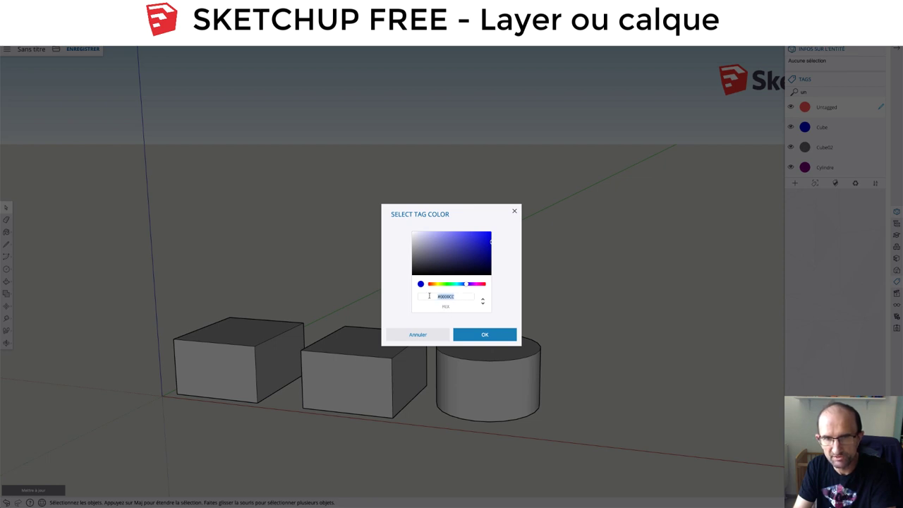
{"action": "left_click_drag", "start_coordinate": [467, 285], "coordinate": [449, 285]}
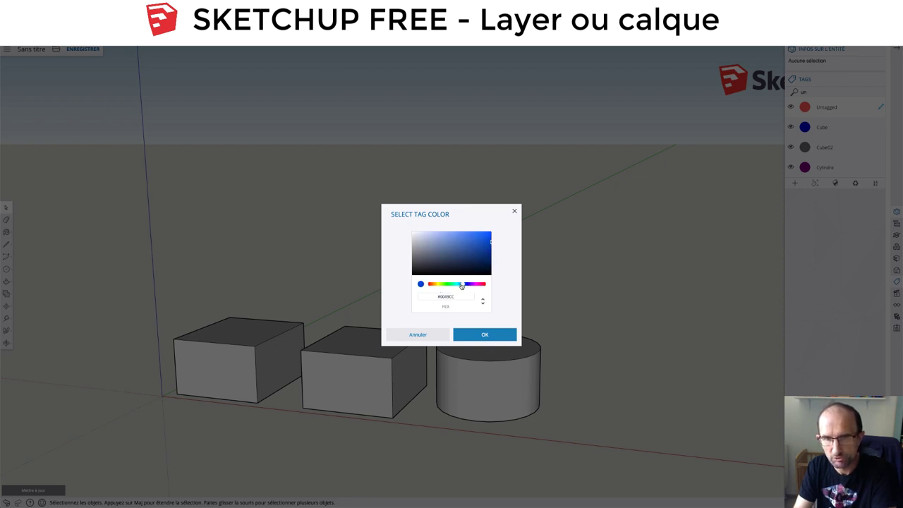
{"action": "left_click", "coordinate": [485, 335]}
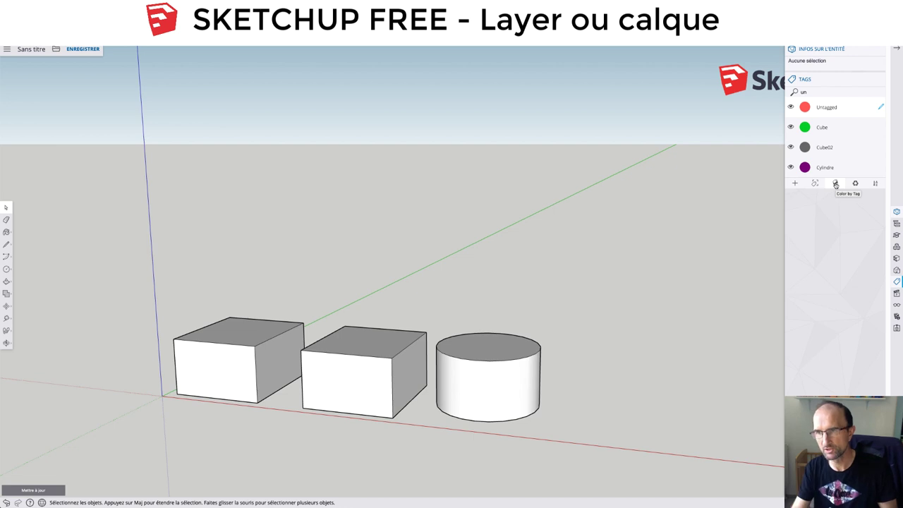
Step: Turn on Color by Tag: first box green, Cube02 box grey, cylinder purple
{"action": "left_click", "coordinate": [835, 184]}
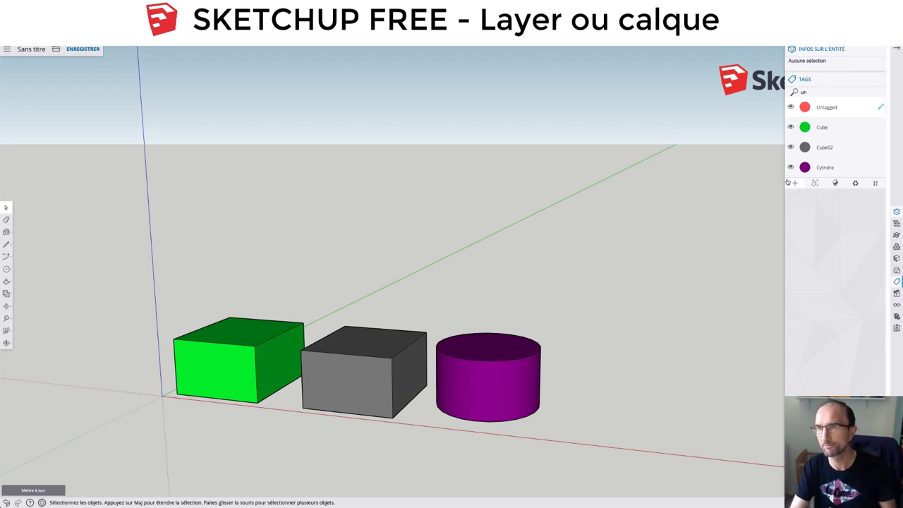
{"action": "double_click", "coordinate": [826, 147]}
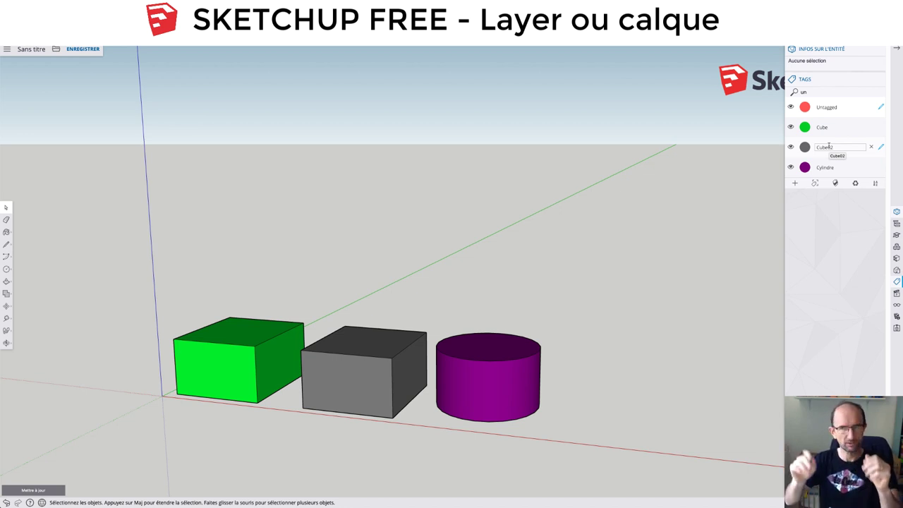
{"action": "key", "text": "Return"}
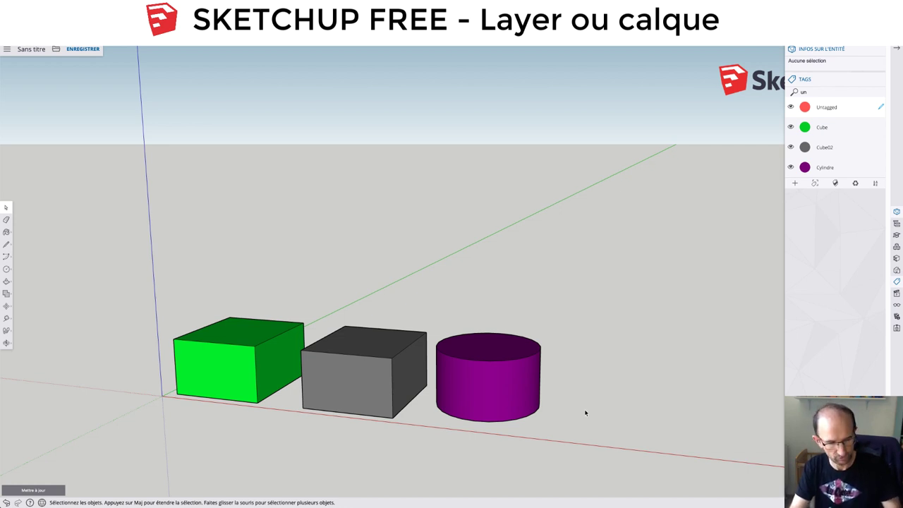
Step: Draw a small rectangle right of the cylinder and push/pull it into a box
{"action": "key", "text": "r"}
{"action": "left_click", "coordinate": [590, 386]}
{"action": "left_click", "coordinate": [633, 432]}
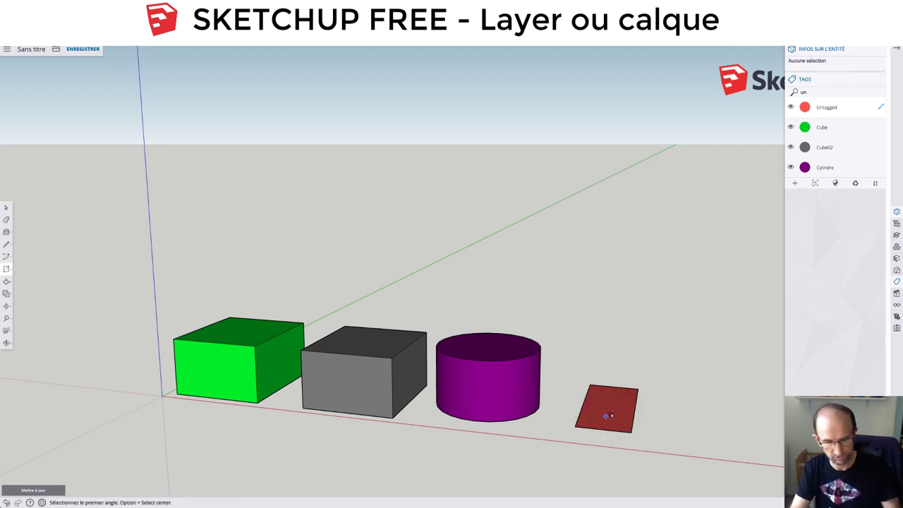
{"action": "key", "text": "p"}
{"action": "left_click_drag", "start_coordinate": [607, 415], "coordinate": [599, 369]}
Step: Group the new box and name the group Autre in Entity Info
{"action": "key", "text": "space"}
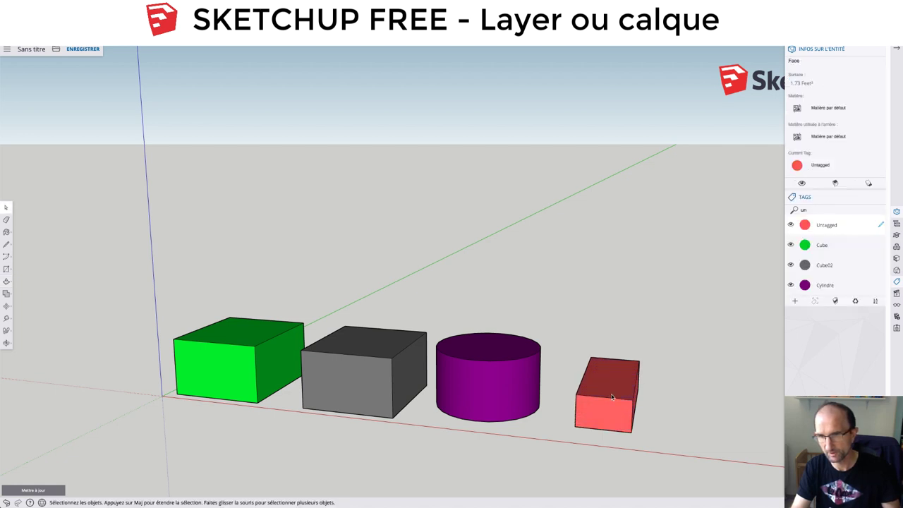
{"action": "triple_click", "coordinate": [611, 394]}
{"action": "right_click", "coordinate": [611, 393]}
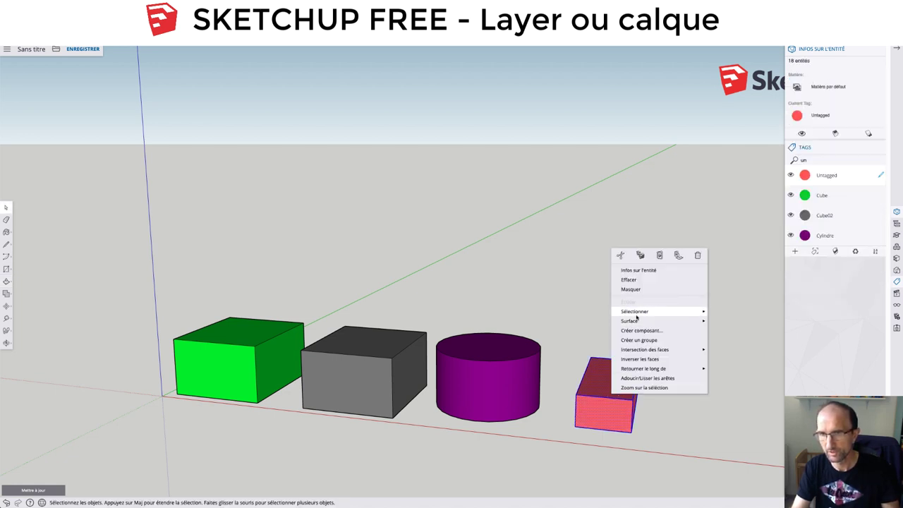
{"action": "left_click", "coordinate": [641, 340]}
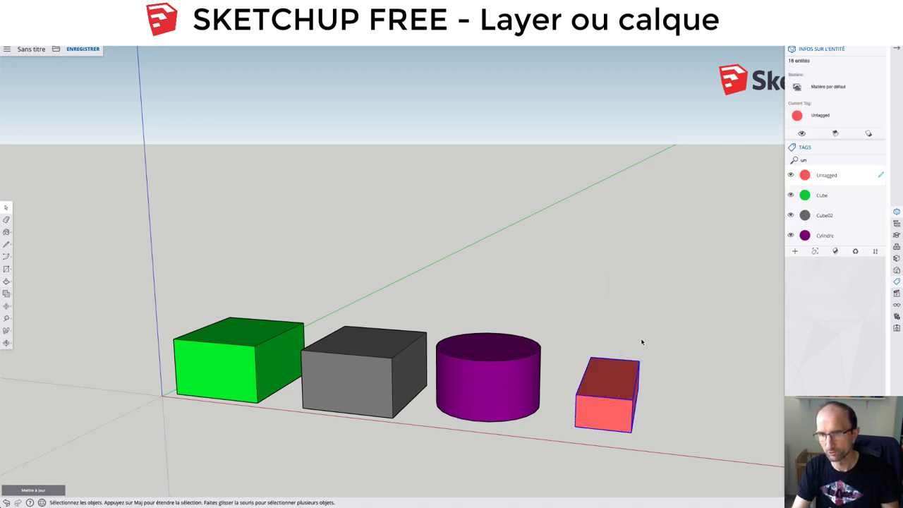
{"action": "right_click", "coordinate": [622, 383]}
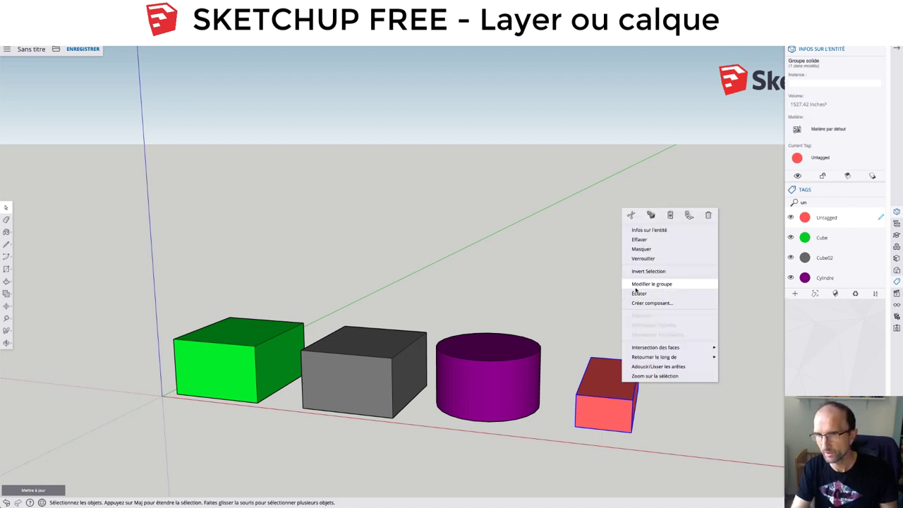
{"action": "left_click", "coordinate": [646, 230]}
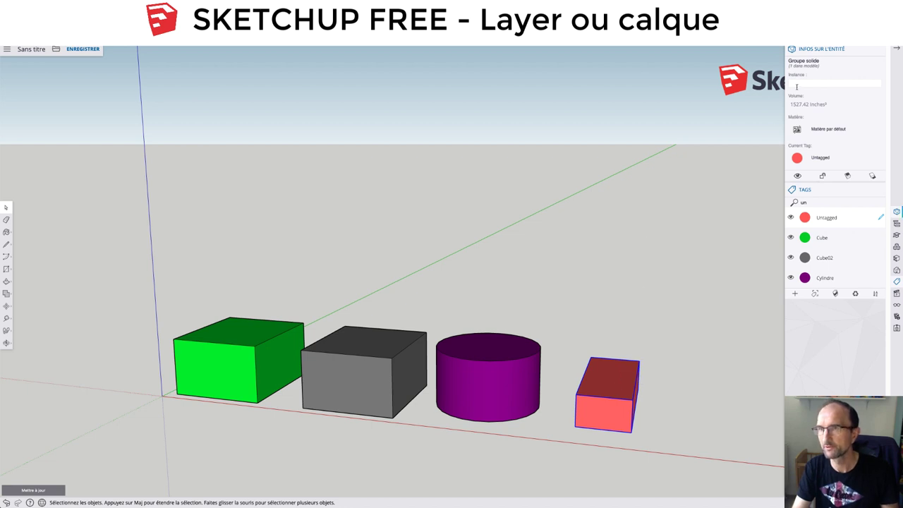
{"action": "type", "text": "Autr"}
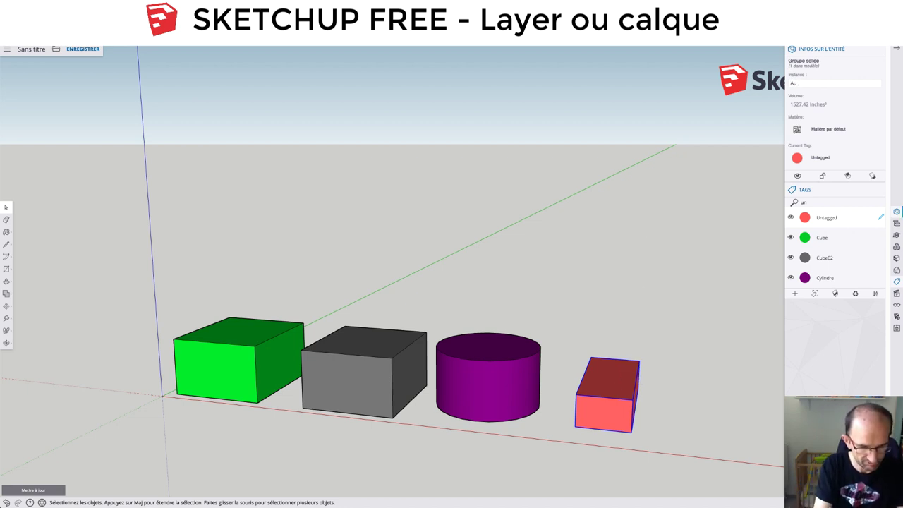
{"action": "type", "text": "e"}
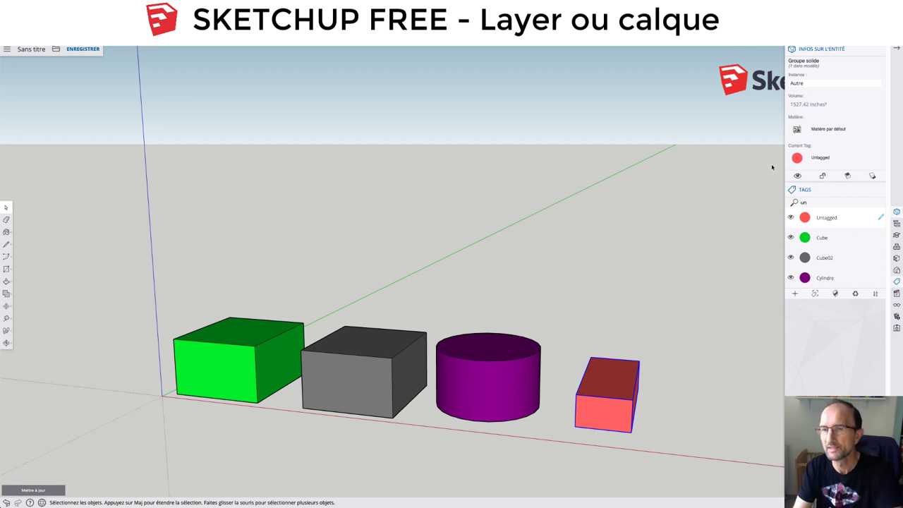
Step: Create an Autre tag, apply it to the red box, then delete the box
{"action": "left_click", "coordinate": [795, 293]}
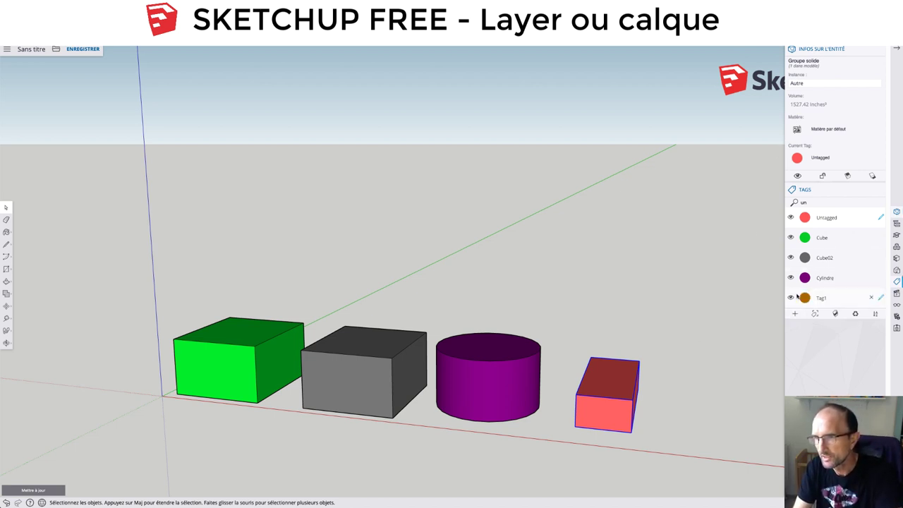
{"action": "type", "text": "A"}
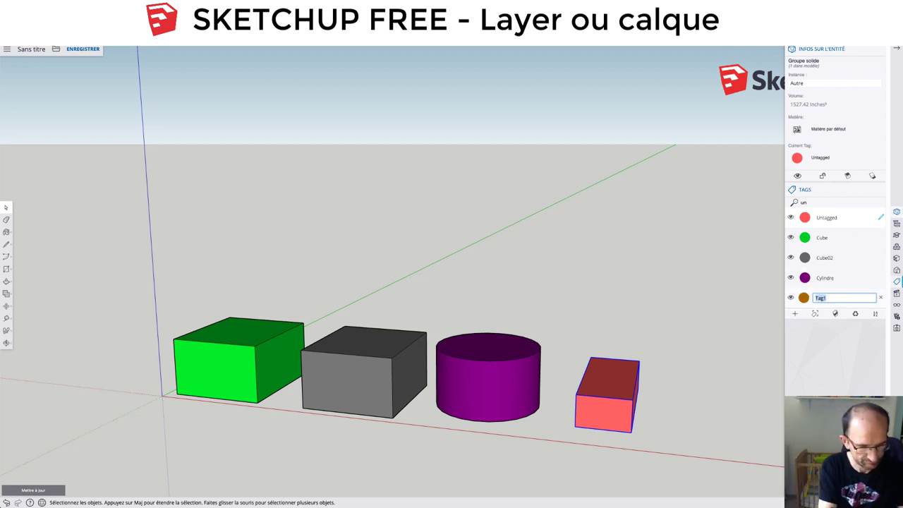
{"action": "type", "text": "utre"}
{"action": "key", "text": "Return"}
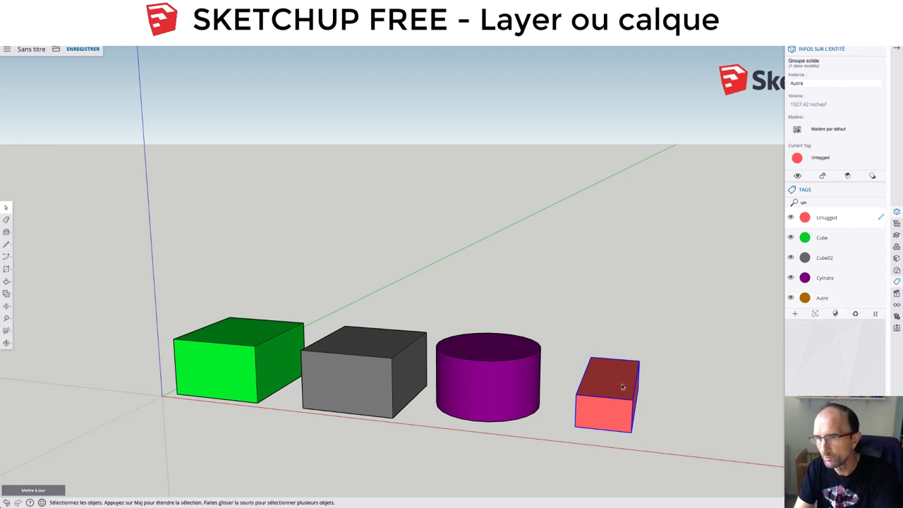
{"action": "left_click", "coordinate": [880, 298]}
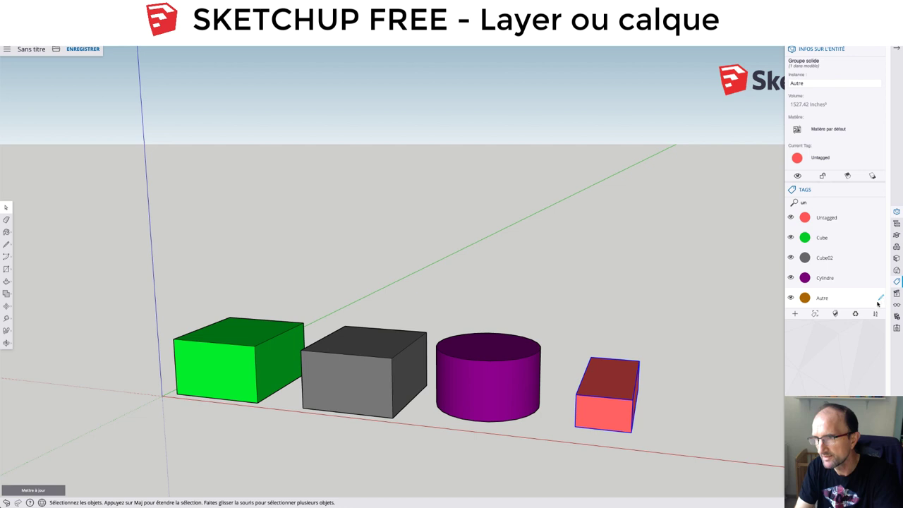
{"action": "left_click", "coordinate": [816, 314]}
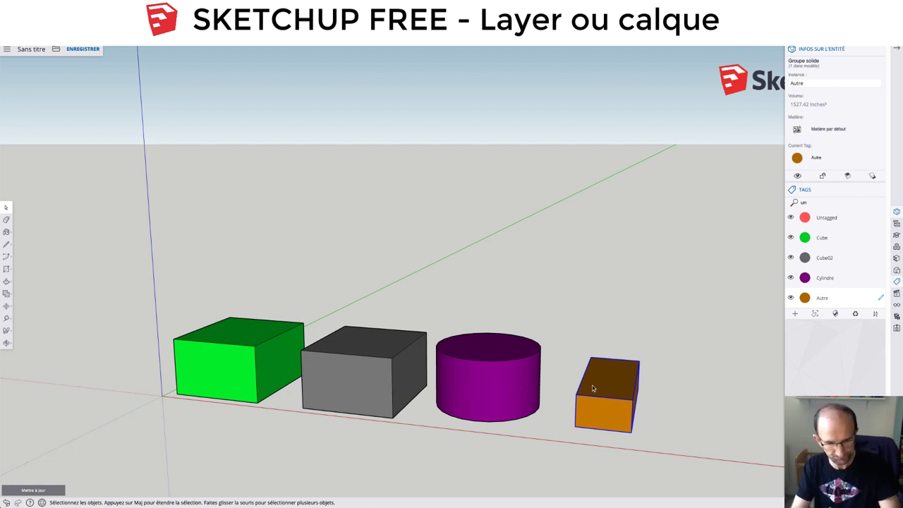
{"action": "key", "text": "Delete"}
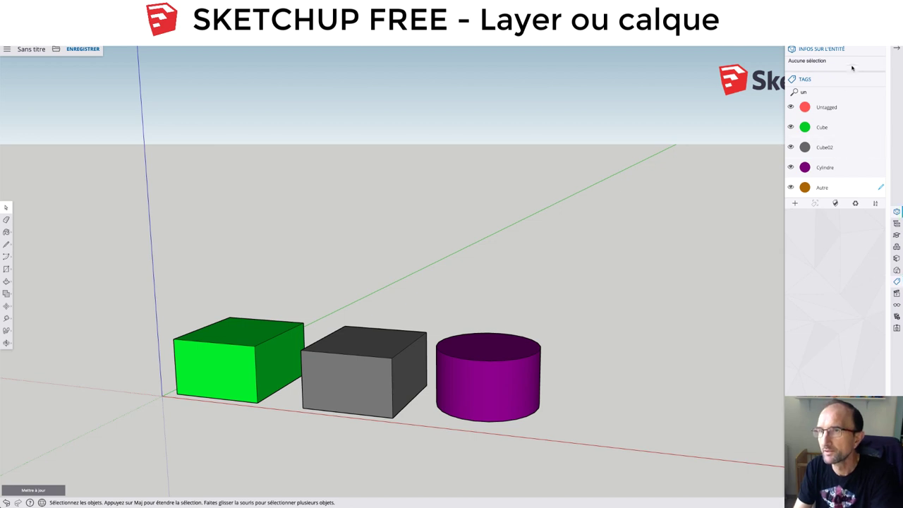
Step: Purge the unused Autre tag from the tags list
{"action": "double_click", "coordinate": [838, 187]}
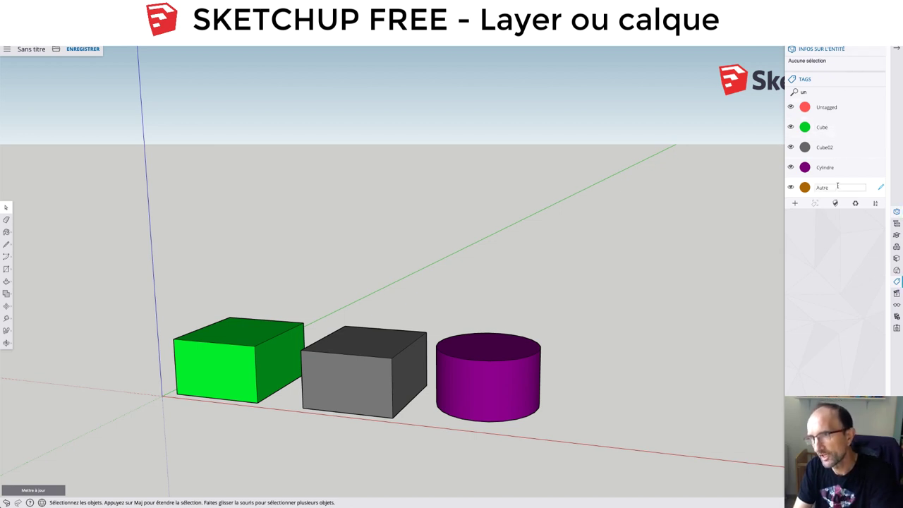
{"action": "key", "text": "Return"}
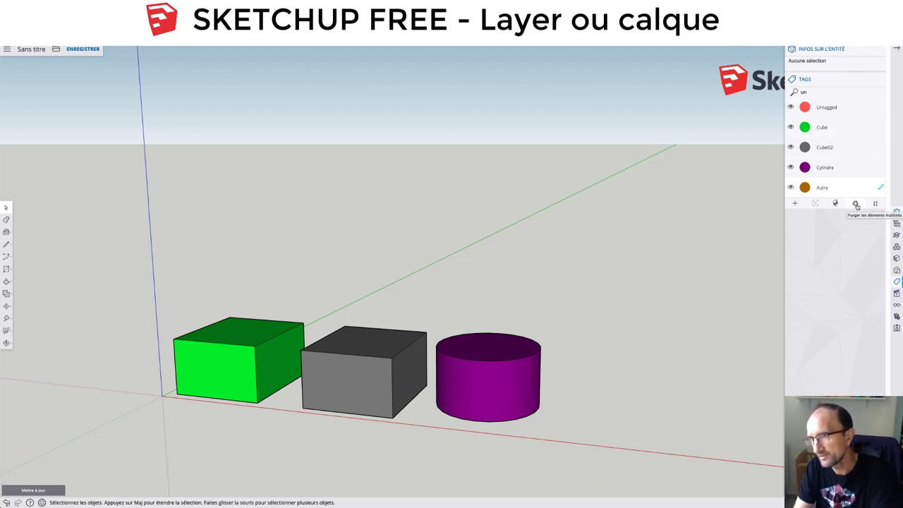
{"action": "left_click", "coordinate": [856, 204]}
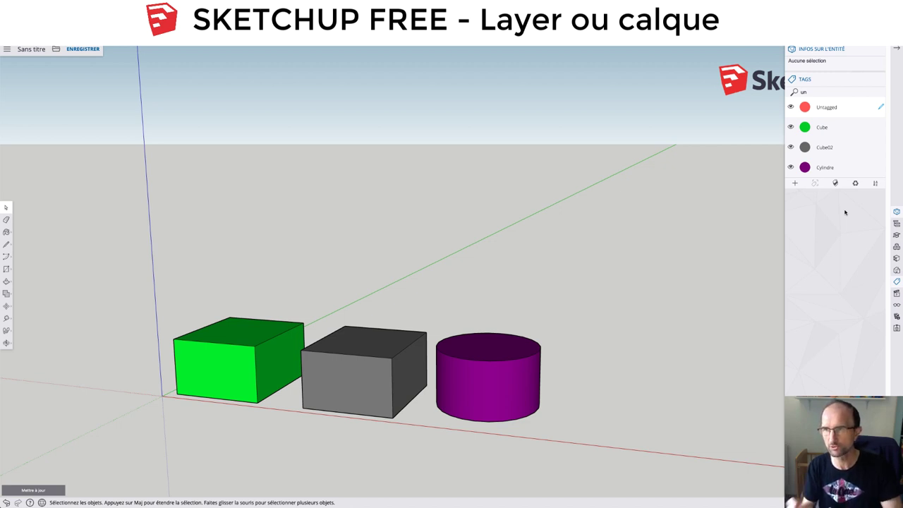
Step: Reverse the tag list order so it reads Cylindre, Cube02, Cube
{"action": "left_click", "coordinate": [876, 185]}
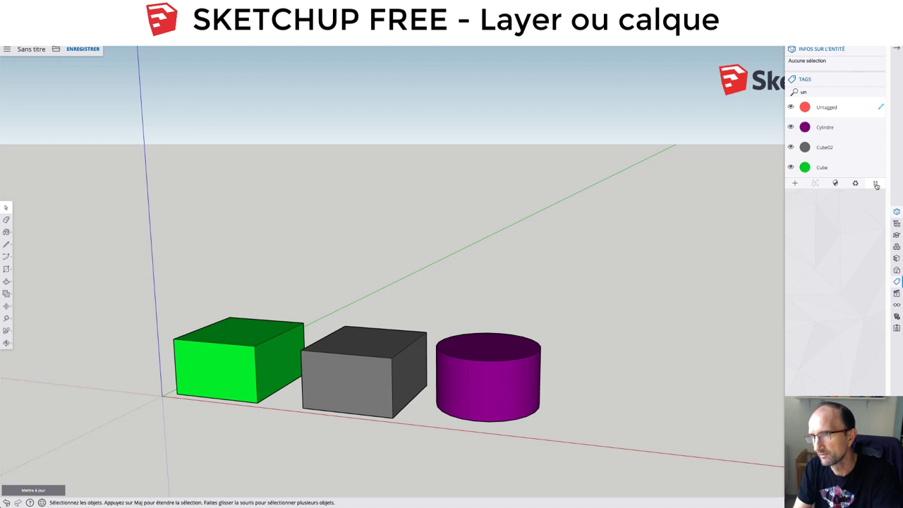
{"action": "left_click", "coordinate": [877, 185]}
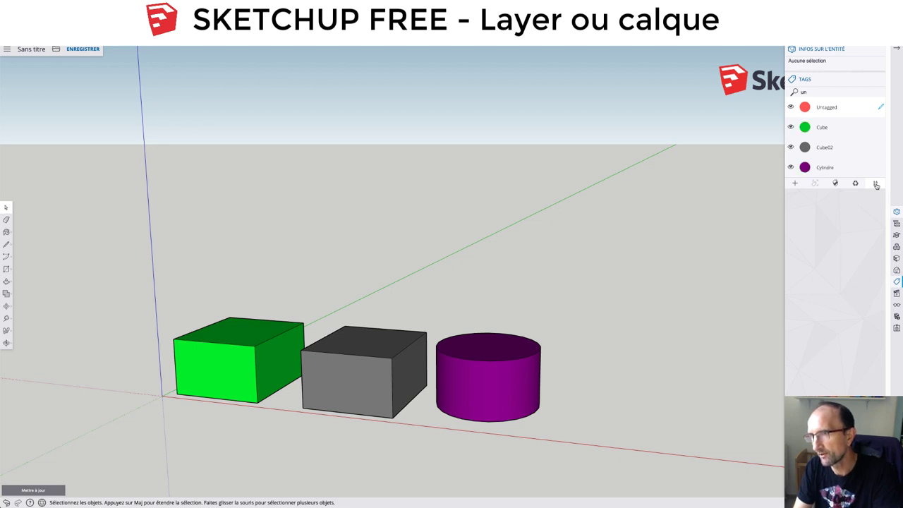
{"action": "left_click", "coordinate": [877, 184]}
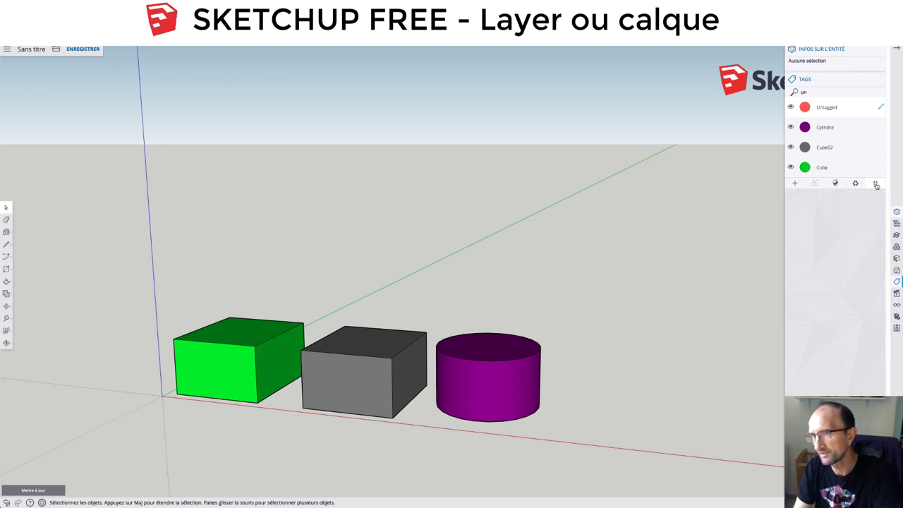
{"action": "double_click", "coordinate": [823, 167]}
{"action": "key", "text": "Return"}
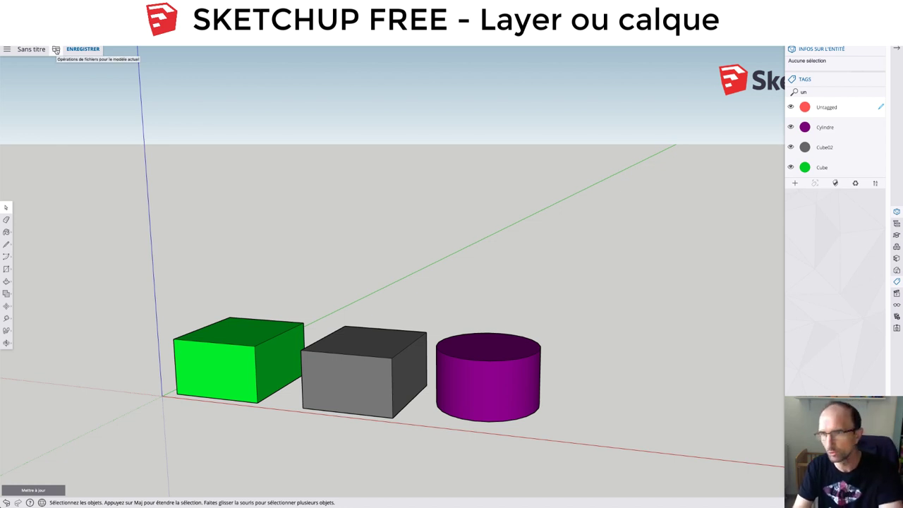
Step: Open Game_Chess.skp from SketchUp > Objets > Jeu_Echecs, discarding unsaved changes
{"action": "left_click", "coordinate": [57, 51]}
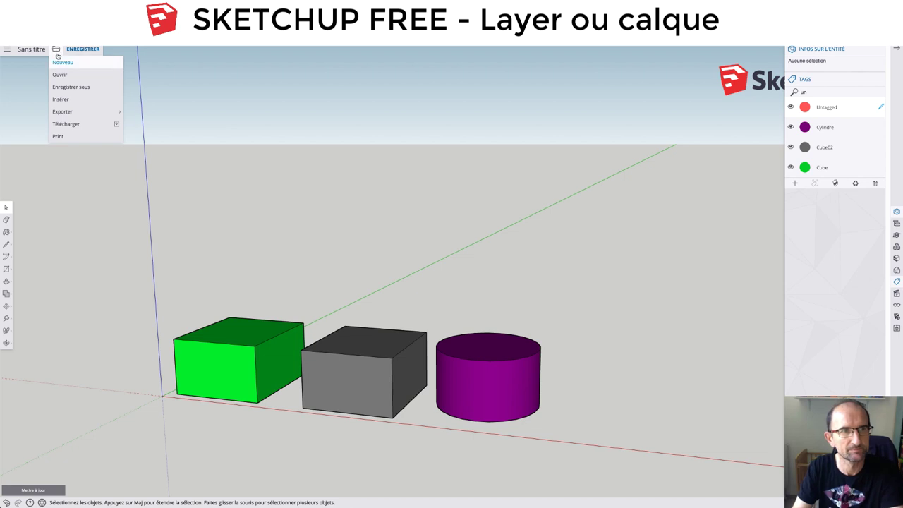
{"action": "left_click", "coordinate": [284, 175]}
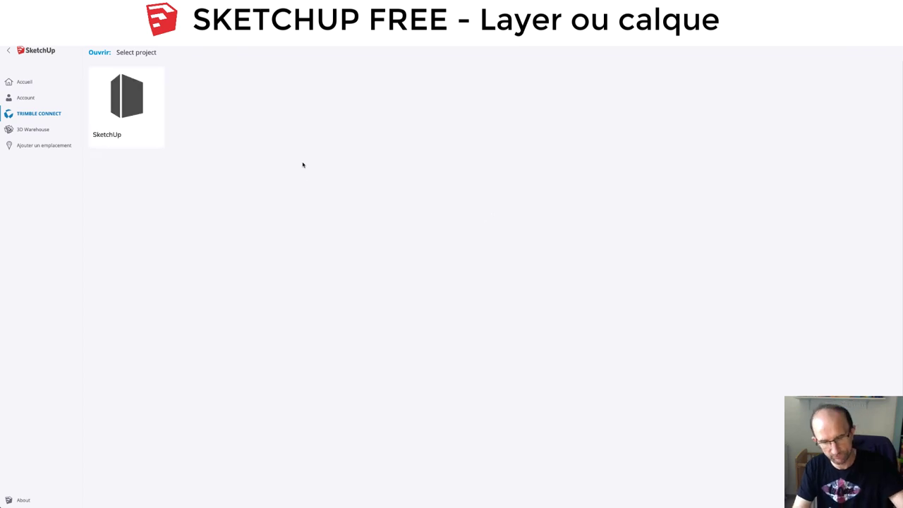
{"action": "left_click", "coordinate": [142, 99]}
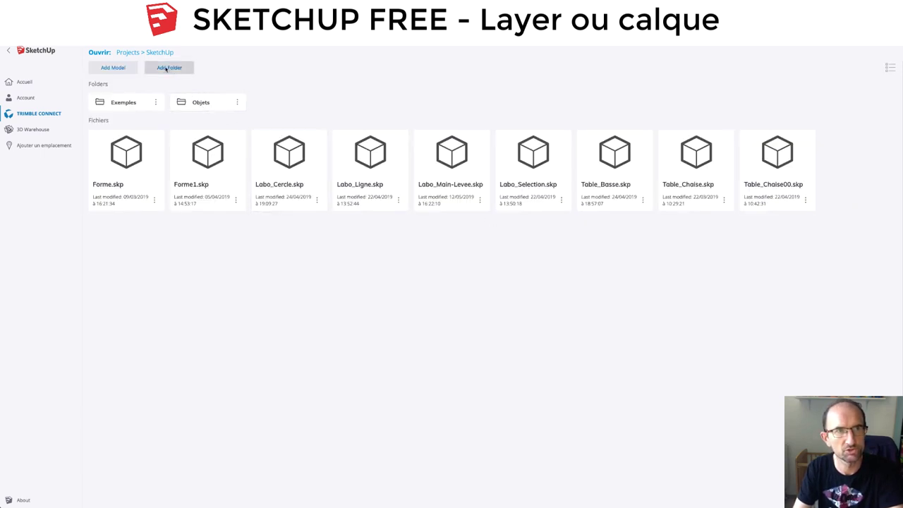
{"action": "left_click", "coordinate": [199, 104]}
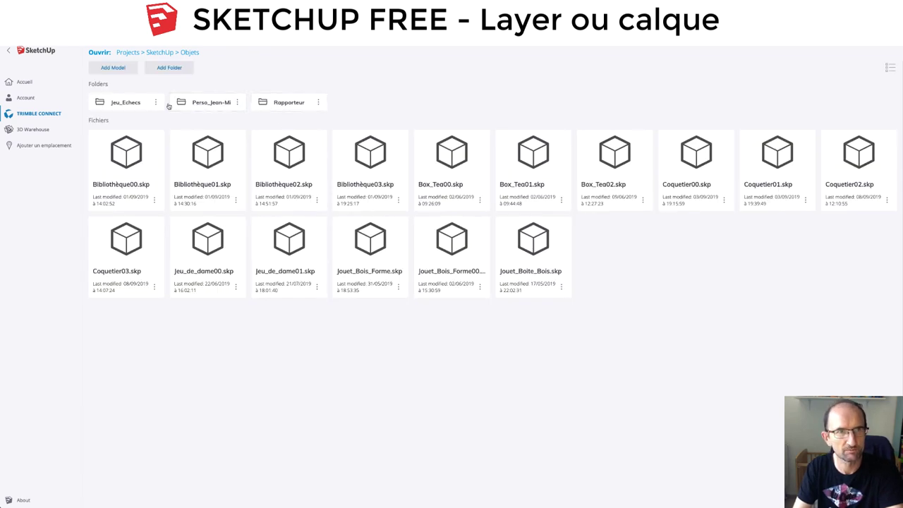
{"action": "left_click", "coordinate": [132, 103]}
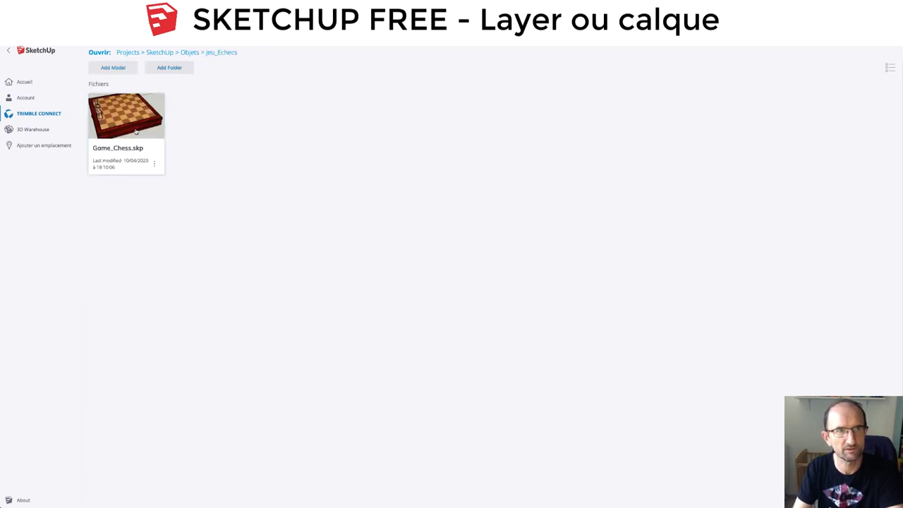
{"action": "left_click", "coordinate": [136, 131]}
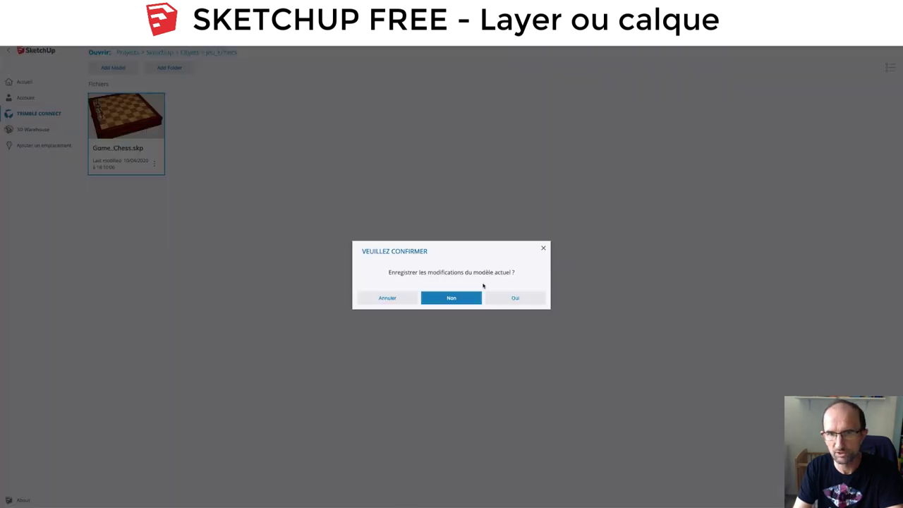
{"action": "left_click", "coordinate": [456, 299]}
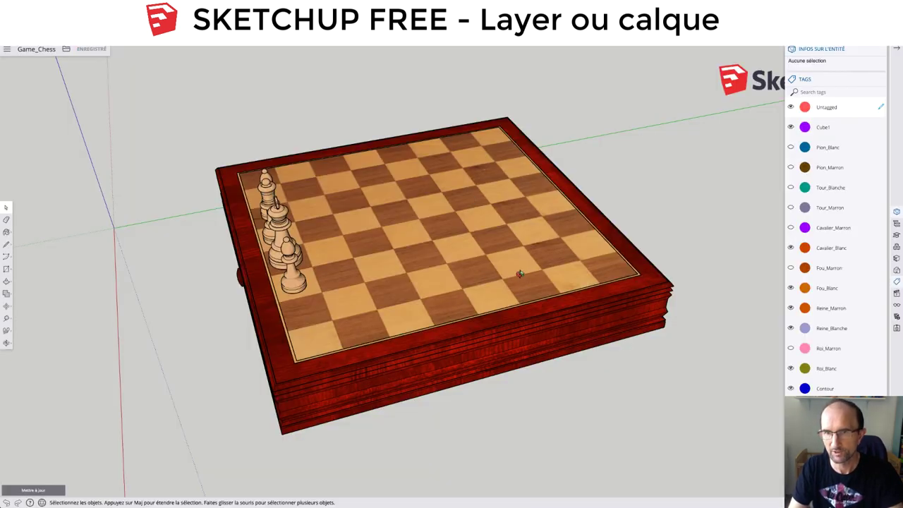
Step: Orbit the chess box and select the Tiroir drawer group inside its component
{"action": "mouse_move", "coordinate": [519, 274]}
{"action": "middle_mouse_down"}
{"action": "mouse_move", "coordinate": [448, 259]}
{"action": "mouse_move", "coordinate": [434, 241]}
{"action": "mouse_move", "coordinate": [433, 250]}
{"action": "middle_mouse_up"}
{"action": "scroll", "coordinate": [454, 257], "scroll_direction": "down", "scroll_amount": 3}
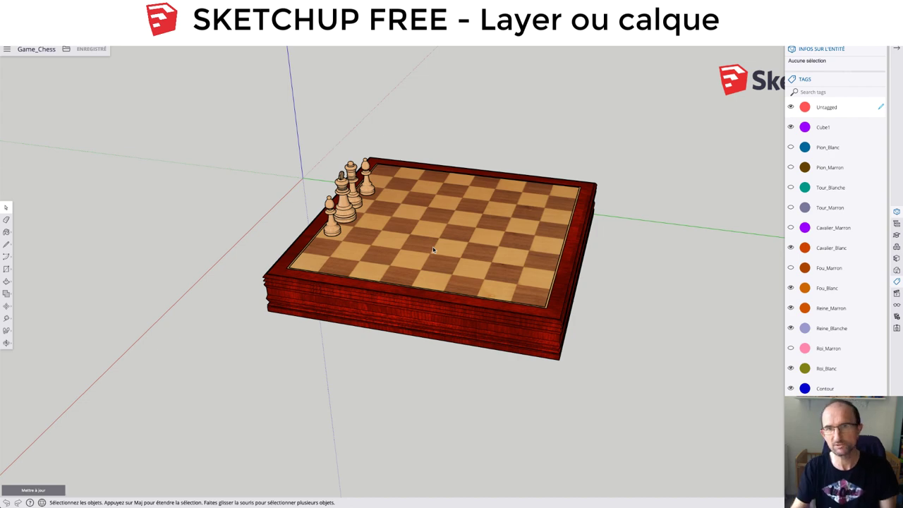
{"action": "middle_click_drag", "start_coordinate": [421, 274], "coordinate": [440, 281]}
{"action": "mouse_move", "coordinate": [580, 254]}
{"action": "middle_mouse_down"}
{"action": "mouse_move", "coordinate": [647, 227]}
{"action": "mouse_move", "coordinate": [619, 256]}
{"action": "mouse_move", "coordinate": [675, 250]}
{"action": "middle_mouse_up"}
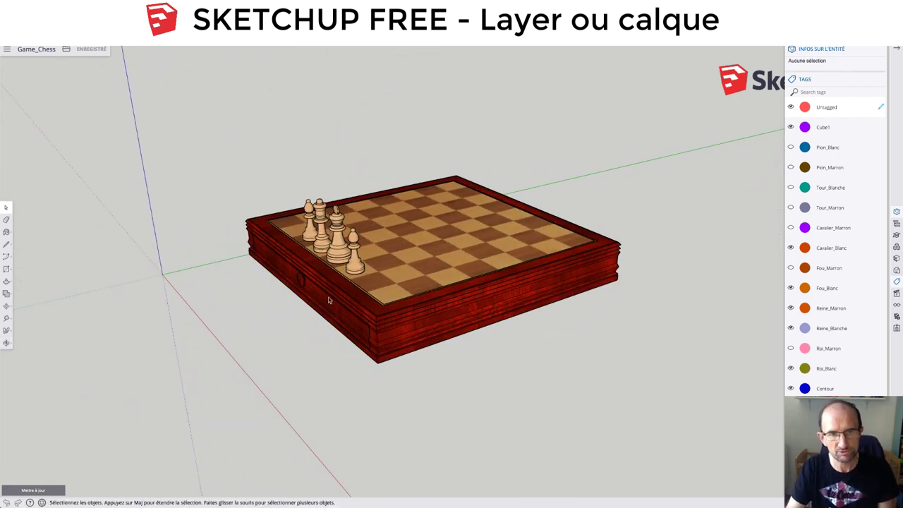
{"action": "left_click", "coordinate": [307, 288]}
{"action": "double_click", "coordinate": [307, 288]}
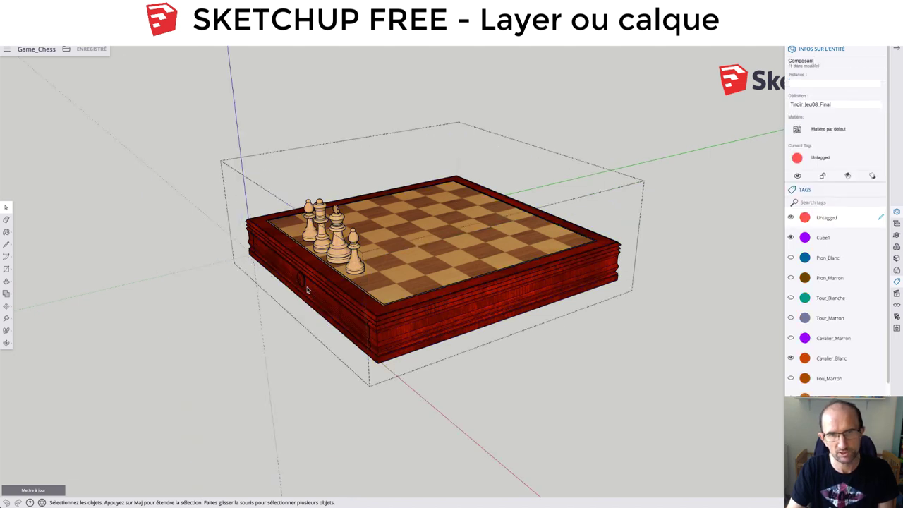
{"action": "left_click", "coordinate": [307, 288]}
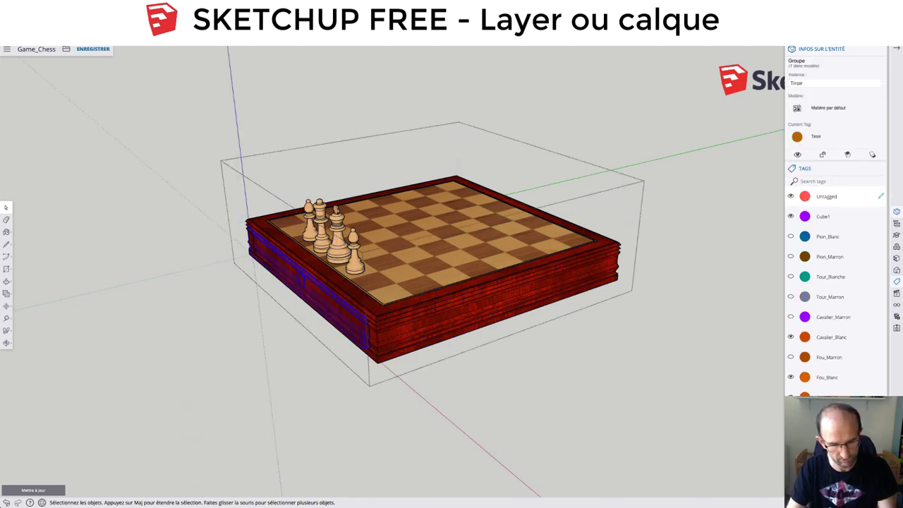
Step: Slide the Tiroir drawer out to reveal its contents, then return it closed
{"action": "key", "text": "m"}
{"action": "left_click_drag", "start_coordinate": [307, 288], "coordinate": [167, 328]}
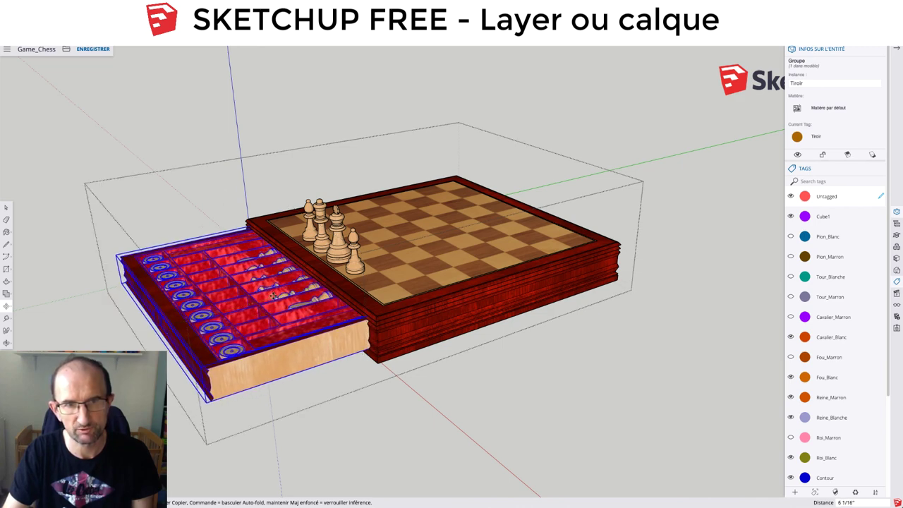
{"action": "mouse_move", "coordinate": [168, 328]}
{"action": "middle_mouse_down"}
{"action": "mouse_move", "coordinate": [529, 323]}
{"action": "mouse_move", "coordinate": [261, 312]}
{"action": "middle_mouse_up"}
{"action": "key", "text": "Escape"}
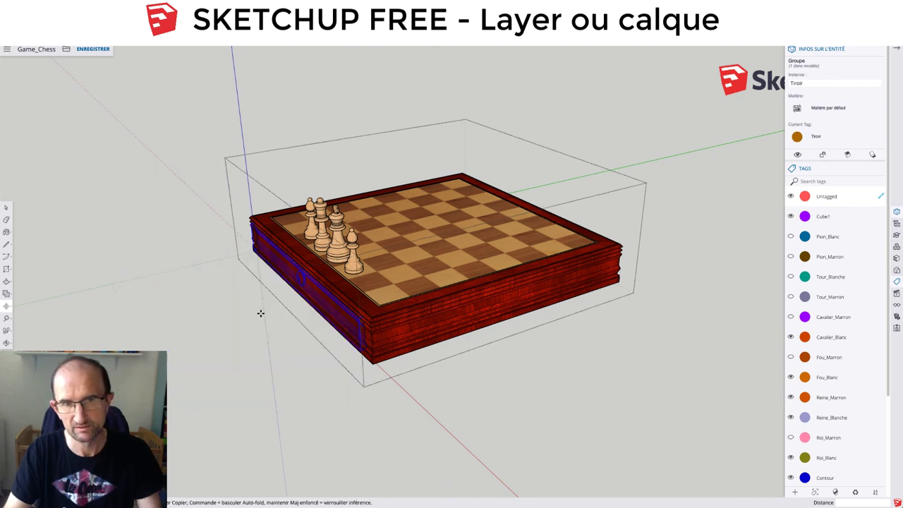
{"action": "key", "text": "space"}
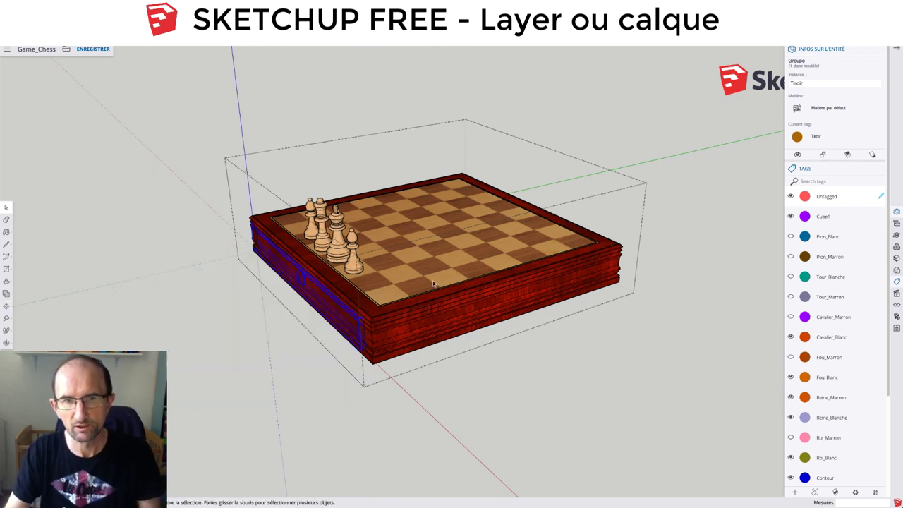
{"action": "left_click", "coordinate": [486, 377]}
{"action": "mouse_move", "coordinate": [572, 272]}
{"action": "middle_mouse_down"}
{"action": "mouse_move", "coordinate": [535, 247]}
{"action": "mouse_move", "coordinate": [514, 277]}
{"action": "middle_mouse_up"}
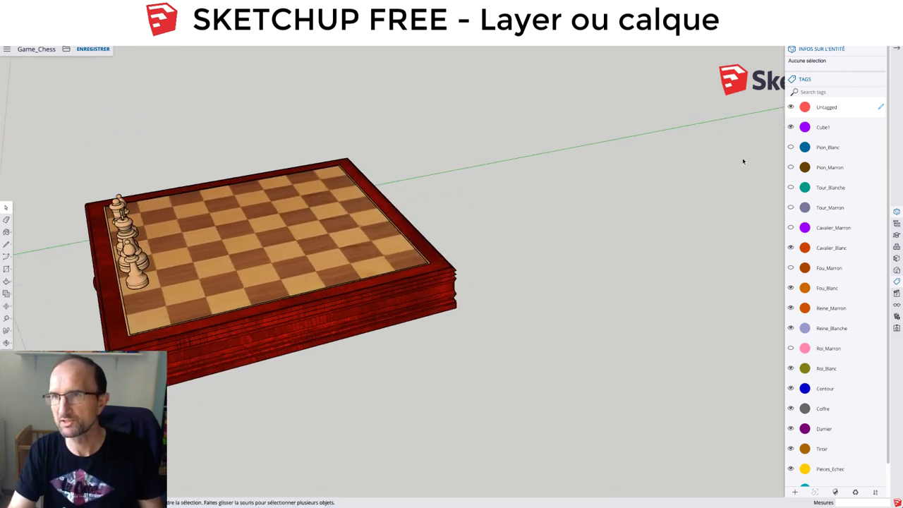
Step: Make the pawn, rook, knight, bishop, brown king and Pieces_Dames_Marron tags visible
{"action": "left_click", "coordinate": [790, 148]}
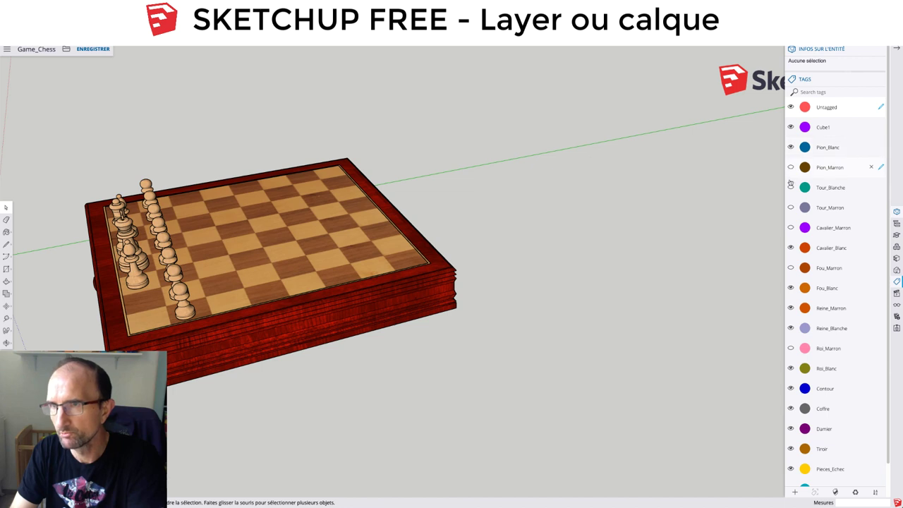
{"action": "left_click", "coordinate": [791, 167]}
{"action": "left_click", "coordinate": [790, 187]}
{"action": "left_click", "coordinate": [791, 209]}
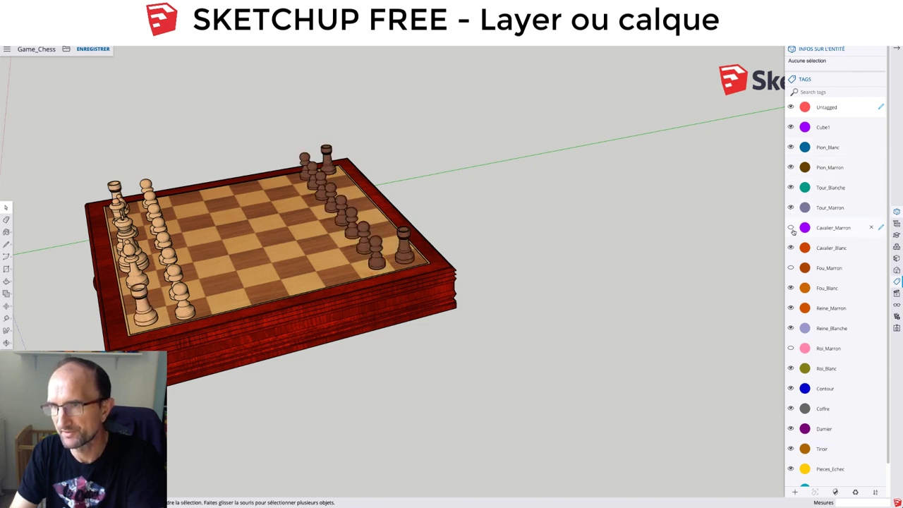
{"action": "left_click", "coordinate": [791, 227]}
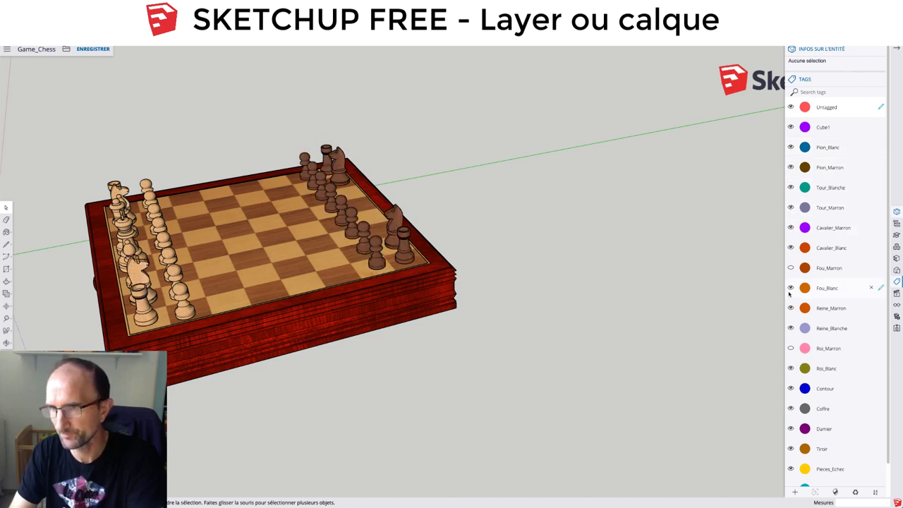
{"action": "left_click", "coordinate": [791, 349]}
{"action": "left_click", "coordinate": [791, 268]}
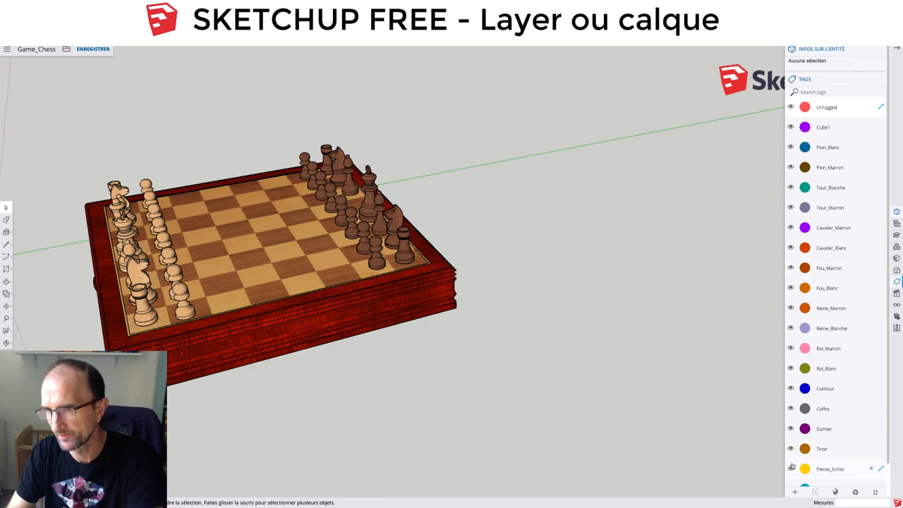
{"action": "scroll", "coordinate": [798, 423], "scroll_direction": "down", "scroll_amount": 2}
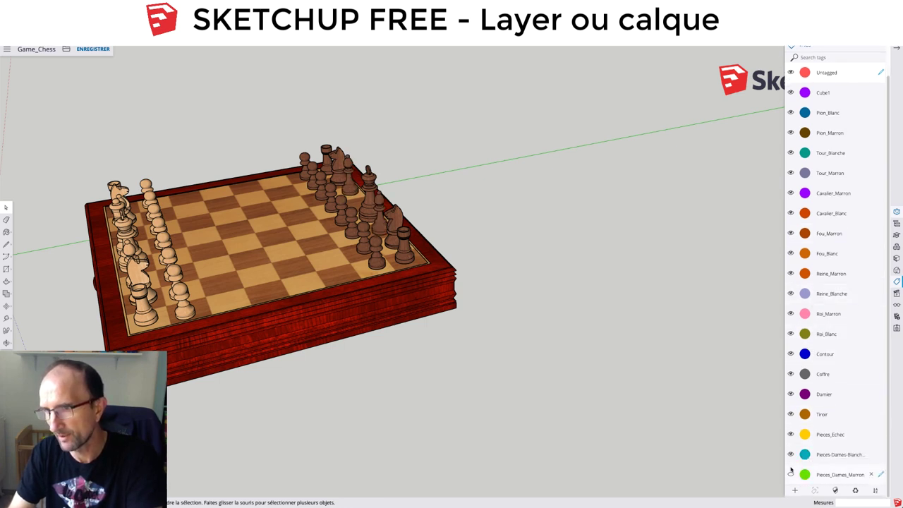
{"action": "left_click", "coordinate": [791, 475]}
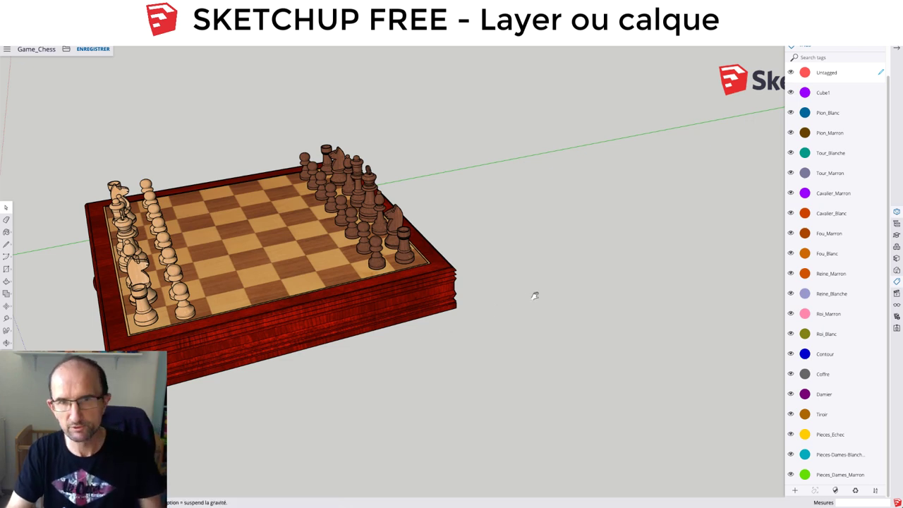
{"action": "mouse_move", "coordinate": [535, 297]}
{"action": "middle_mouse_down"}
{"action": "mouse_move", "coordinate": [597, 276]}
{"action": "mouse_move", "coordinate": [581, 308]}
{"action": "mouse_move", "coordinate": [582, 357]}
{"action": "middle_mouse_up"}
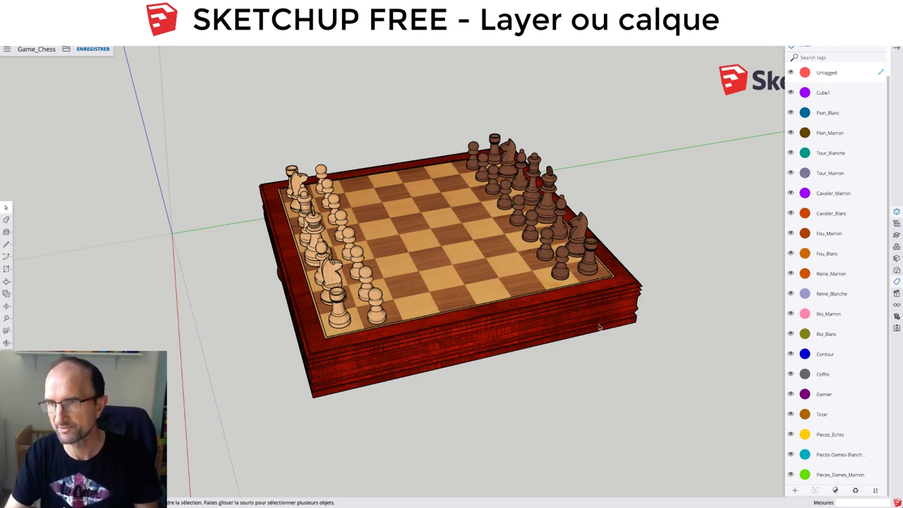
Step: Hide the Pion_Marron and Pion_Blanc pawn tags
{"action": "left_click", "coordinate": [791, 132]}
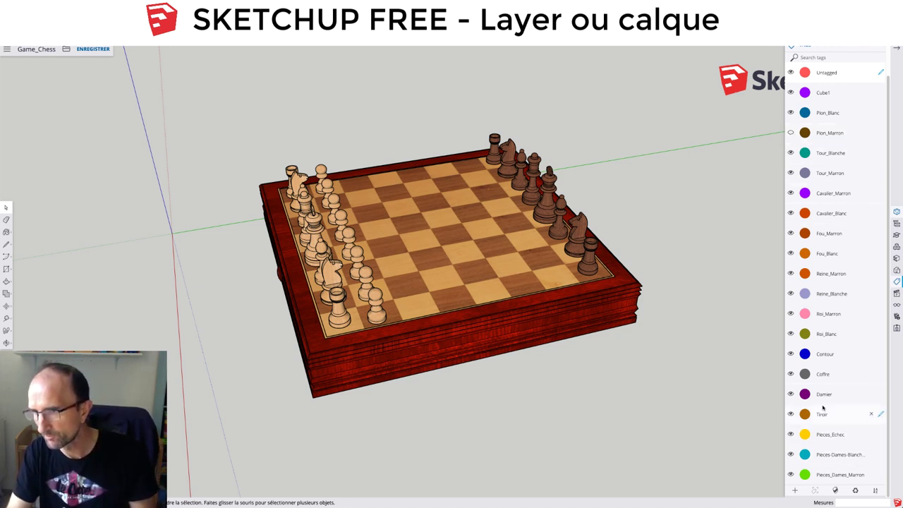
{"action": "scroll", "coordinate": [825, 215], "scroll_direction": "up", "scroll_amount": 2}
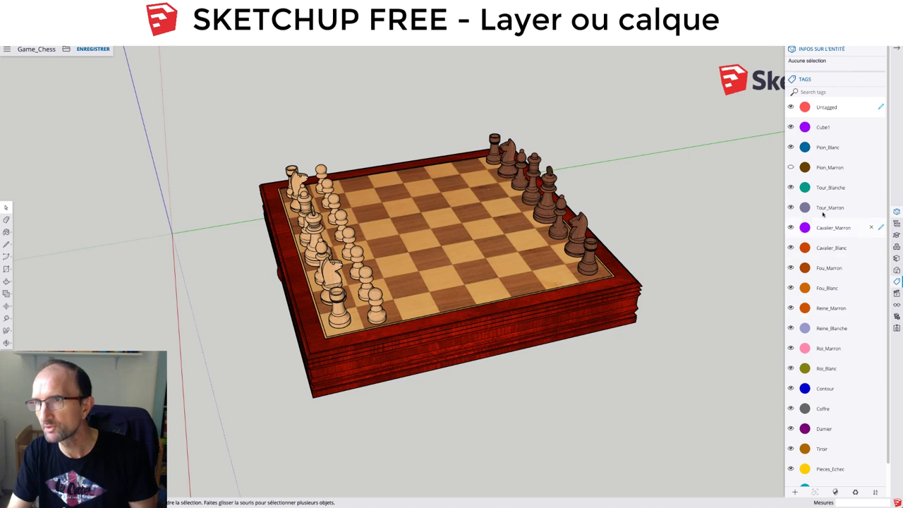
{"action": "left_click", "coordinate": [792, 147]}
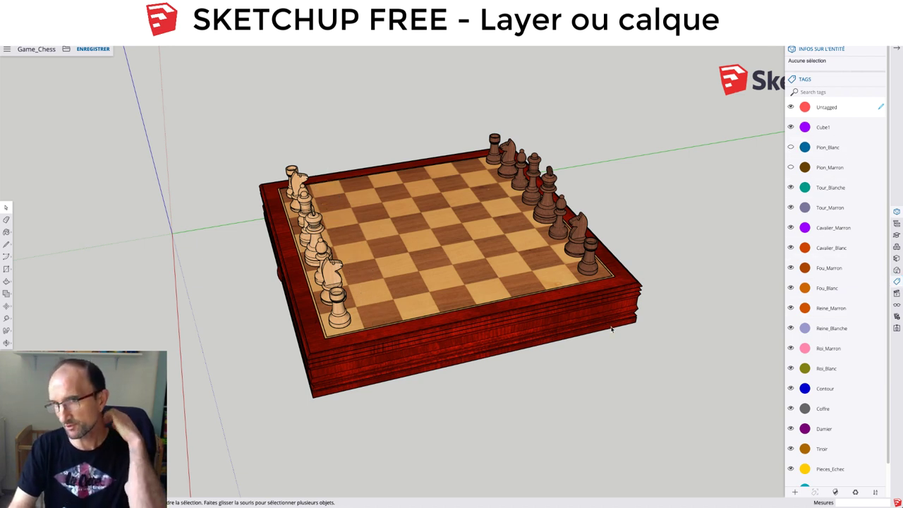
Step: Draw a rectangle below the chessboard and push/pull it up into a small box
{"action": "key", "text": "r"}
{"action": "left_click", "coordinate": [496, 395]}
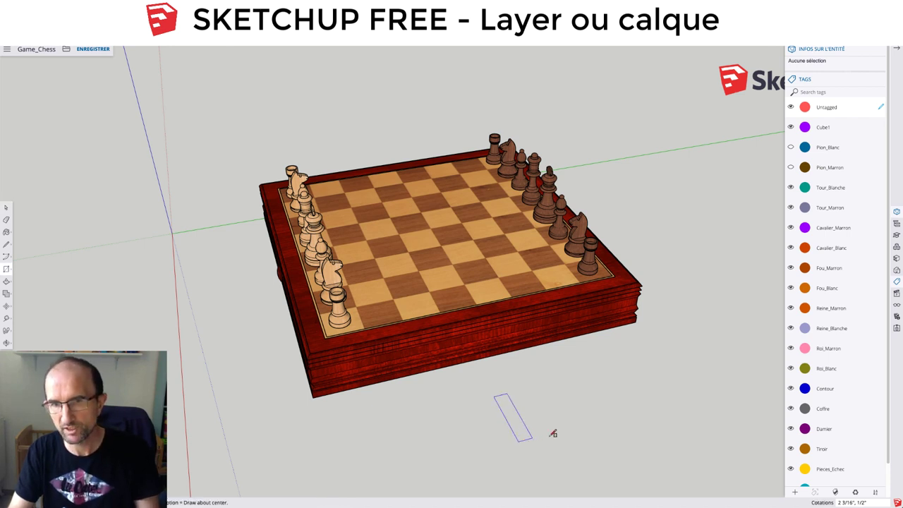
{"action": "left_click", "coordinate": [565, 430]}
{"action": "key", "text": "p"}
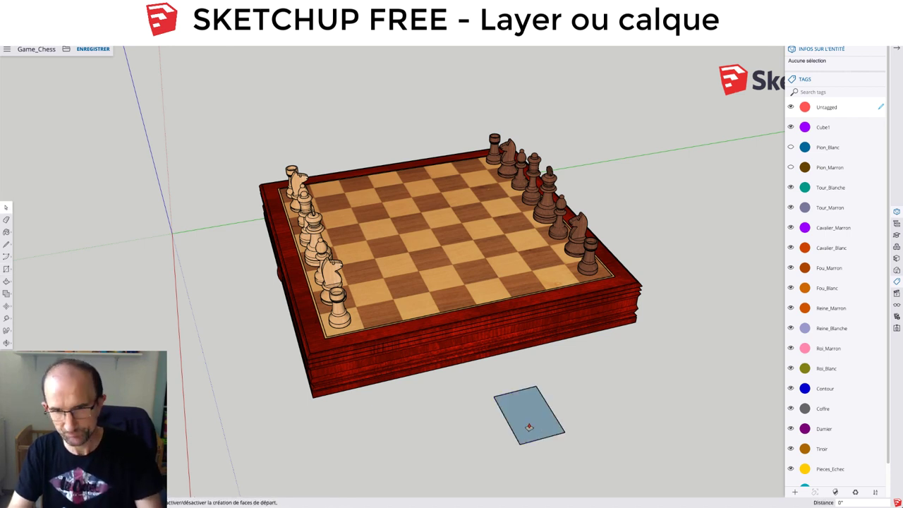
{"action": "left_click", "coordinate": [530, 427]}
{"action": "left_click", "coordinate": [528, 406]}
Step: Make the box a group and give it the instance name 'other' in Entity Info
{"action": "key", "text": "space"}
{"action": "left_click", "coordinate": [534, 424]}
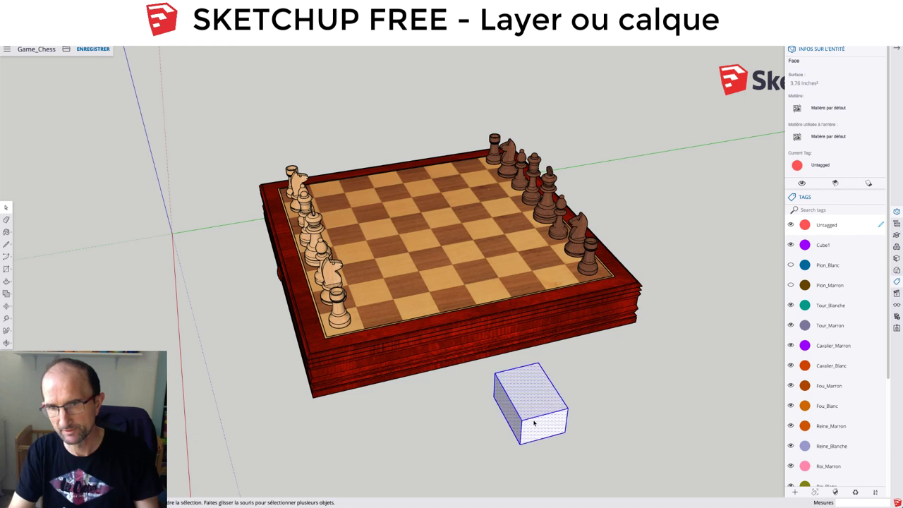
{"action": "right_click", "coordinate": [534, 423]}
{"action": "left_click", "coordinate": [562, 300]}
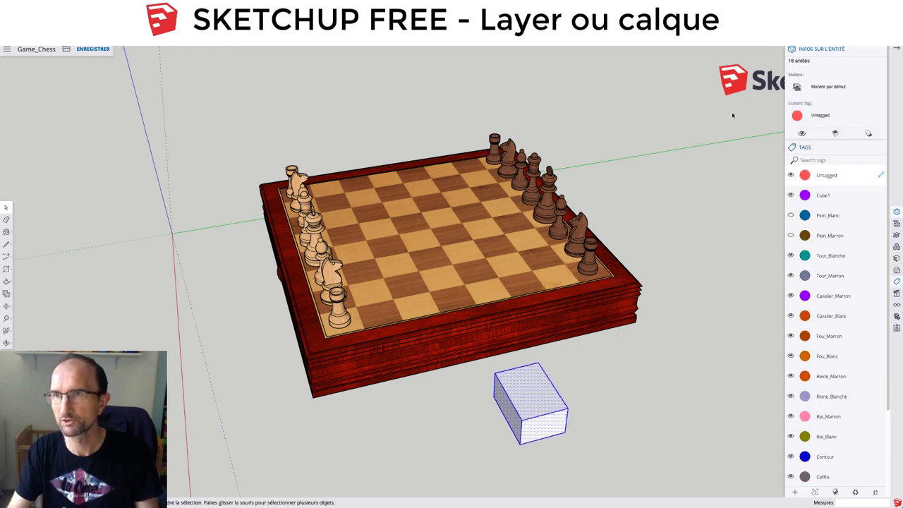
{"action": "left_click", "coordinate": [818, 55]}
{"action": "left_click", "coordinate": [819, 51]}
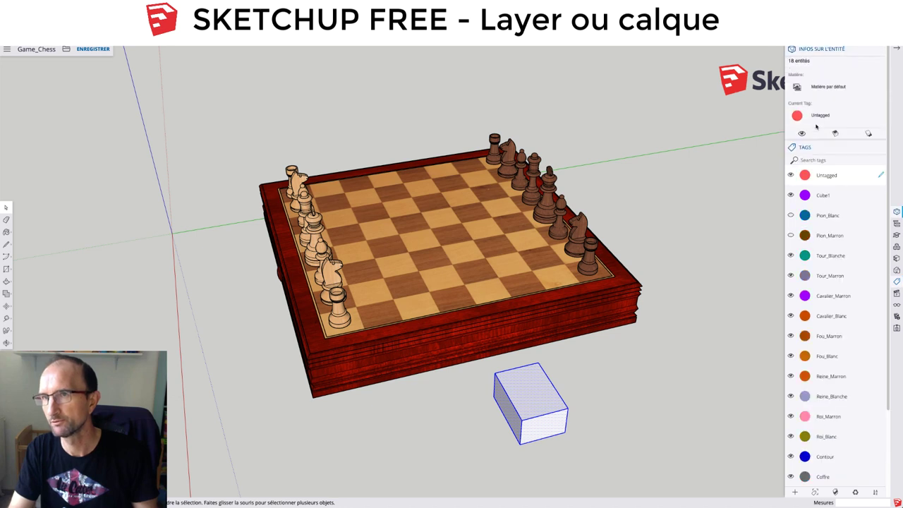
{"action": "right_click", "coordinate": [533, 396]}
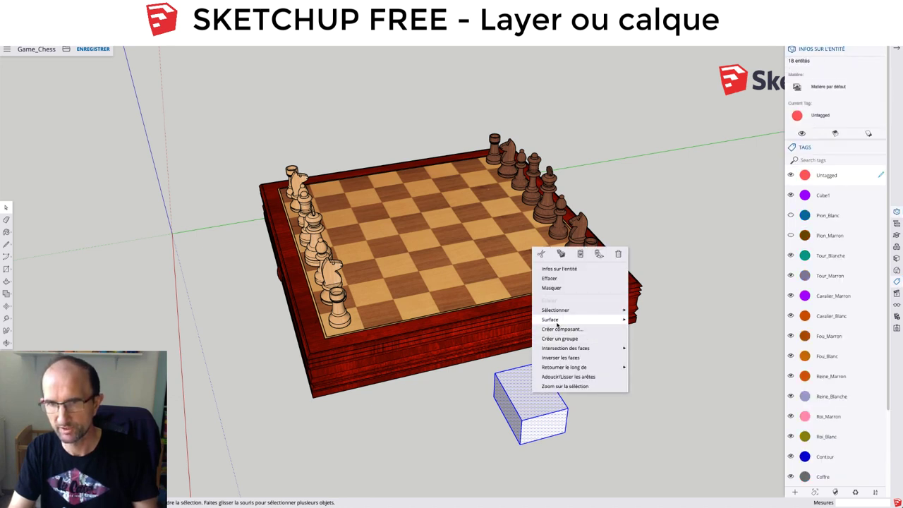
{"action": "left_click", "coordinate": [557, 339]}
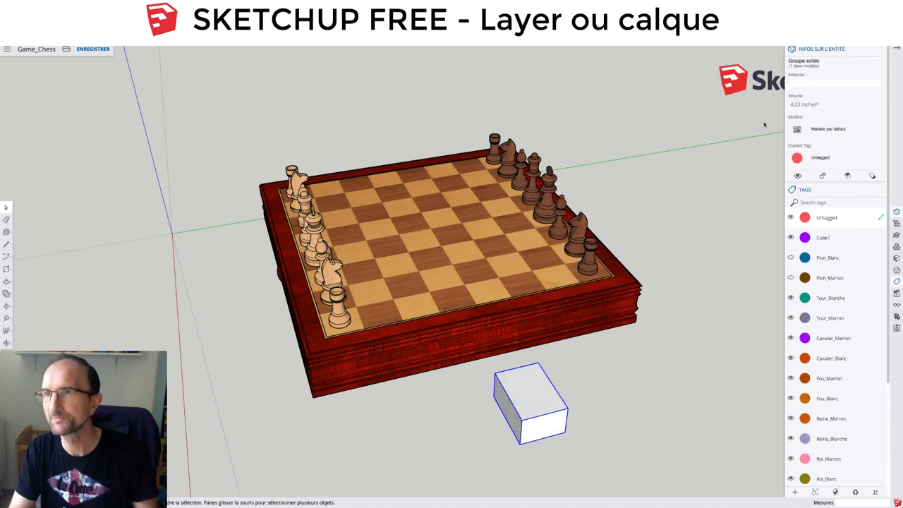
{"action": "left_click", "coordinate": [803, 84]}
{"action": "type", "text": "other"}
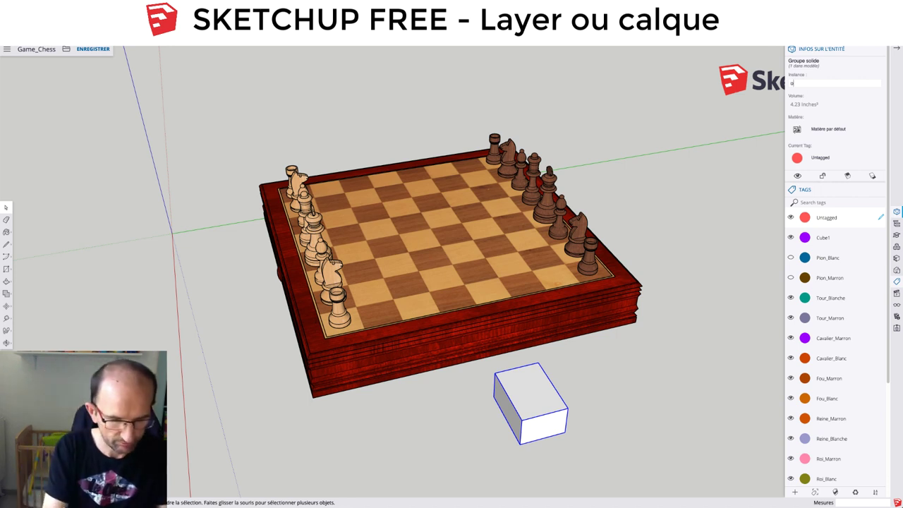
{"action": "key", "text": "Return"}
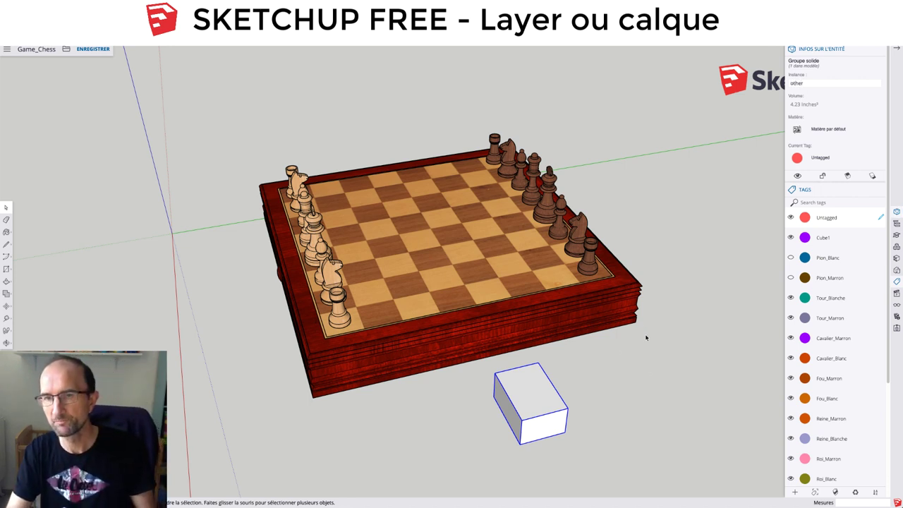
Step: Add a new tag to the model
{"action": "left_click", "coordinate": [805, 190]}
{"action": "left_click", "coordinate": [805, 190]}
{"action": "scroll", "coordinate": [846, 194], "scroll_direction": "down", "scroll_amount": 3}
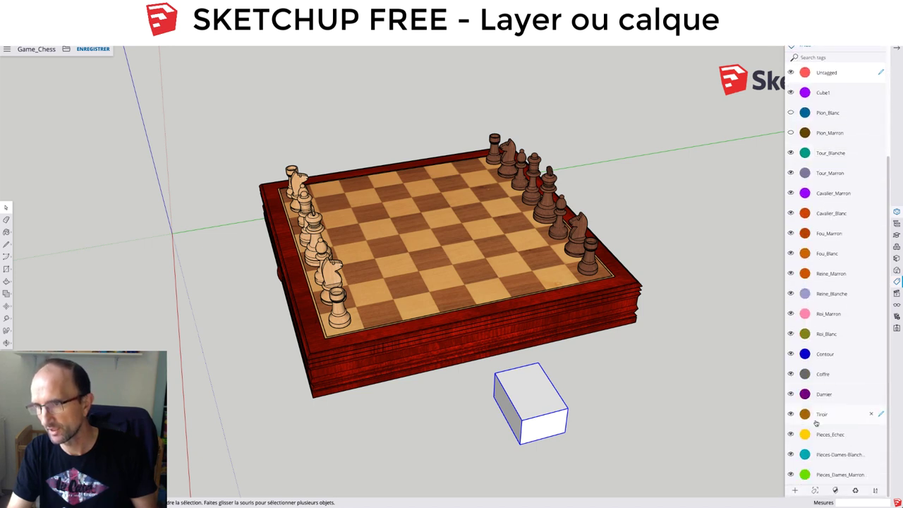
{"action": "mouse_move", "coordinate": [833, 353]}
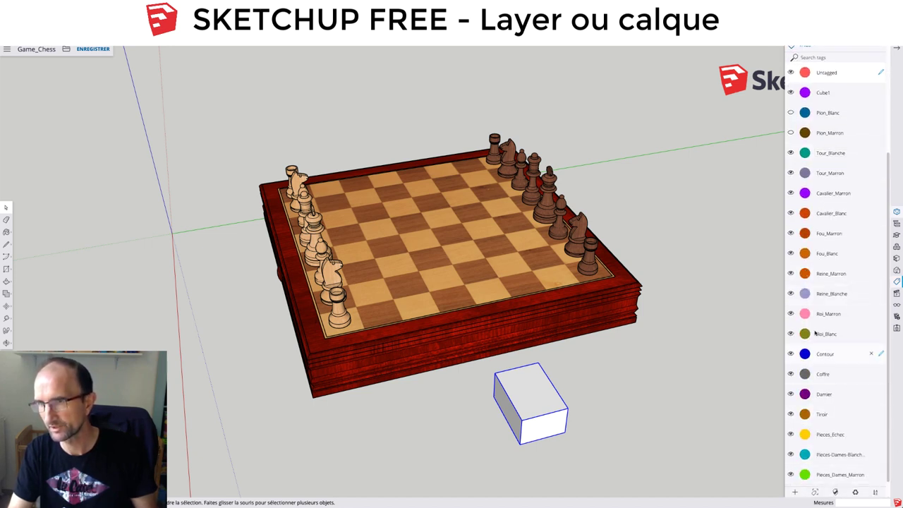
Step: Rename the new Tag1 to 'other'
{"action": "scroll", "coordinate": [816, 329], "scroll_direction": "down", "scroll_amount": 1}
{"action": "double_click", "coordinate": [823, 475]}
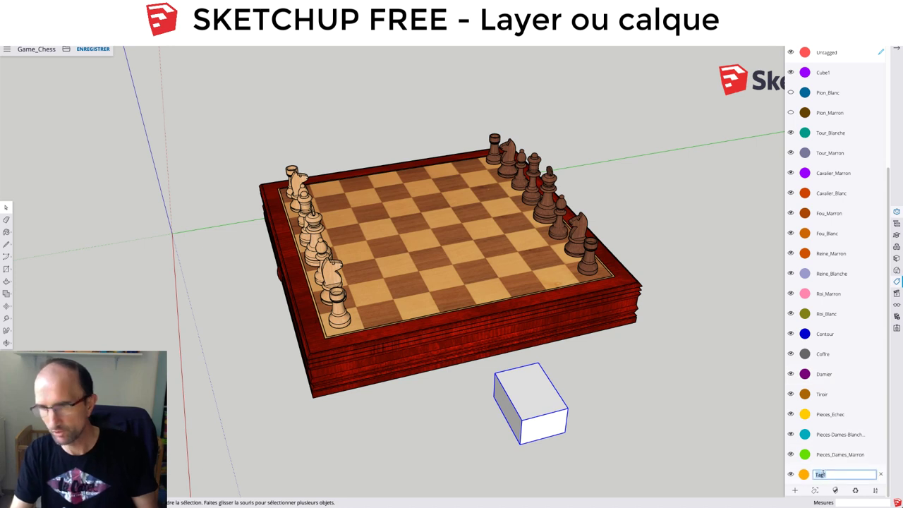
{"action": "type", "text": "other"}
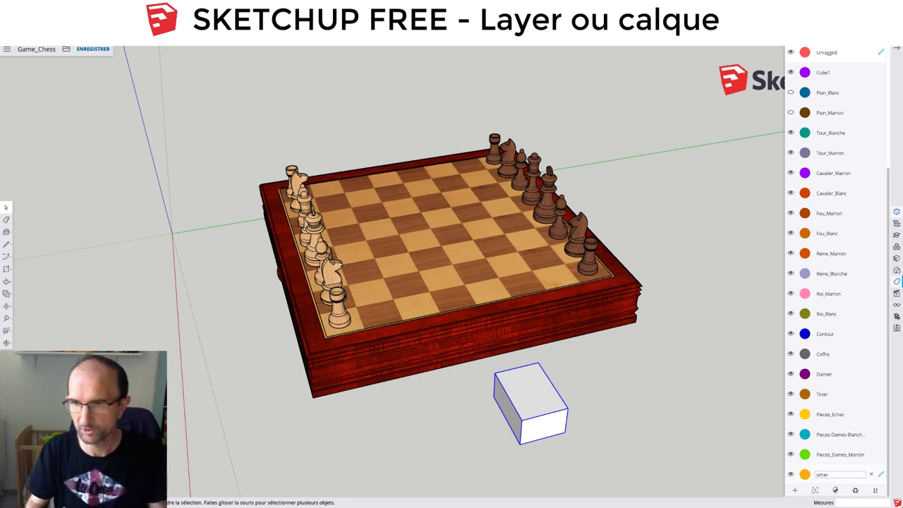
{"action": "key", "text": "Return"}
Step: Assign the grouped box to the 'other' tag
{"action": "scroll", "coordinate": [833, 120], "scroll_direction": "up", "scroll_amount": 4}
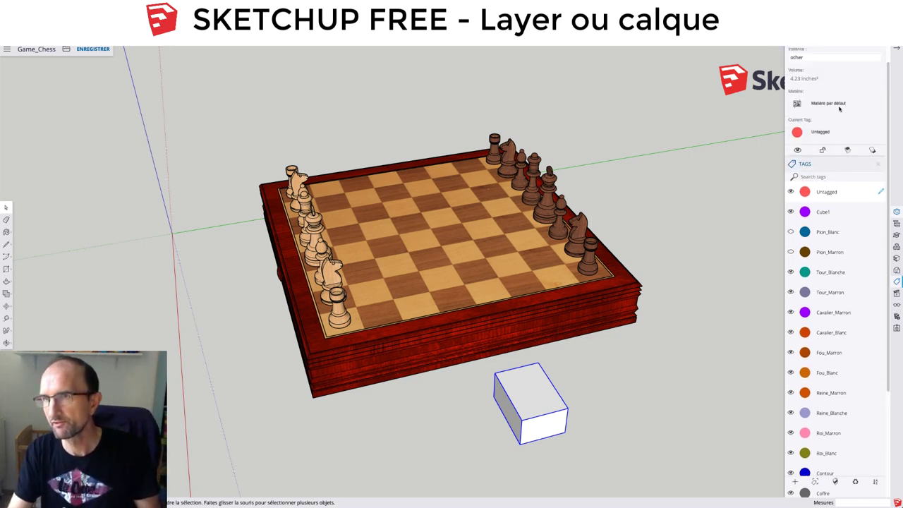
{"action": "scroll", "coordinate": [839, 110], "scroll_direction": "up", "scroll_amount": 1}
{"action": "left_click", "coordinate": [815, 159]}
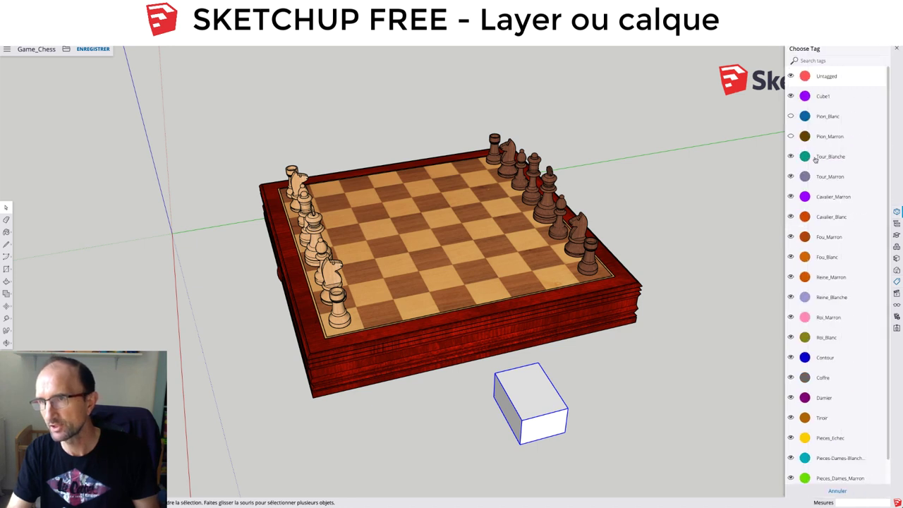
{"action": "scroll", "coordinate": [851, 250], "scroll_direction": "down", "scroll_amount": 1}
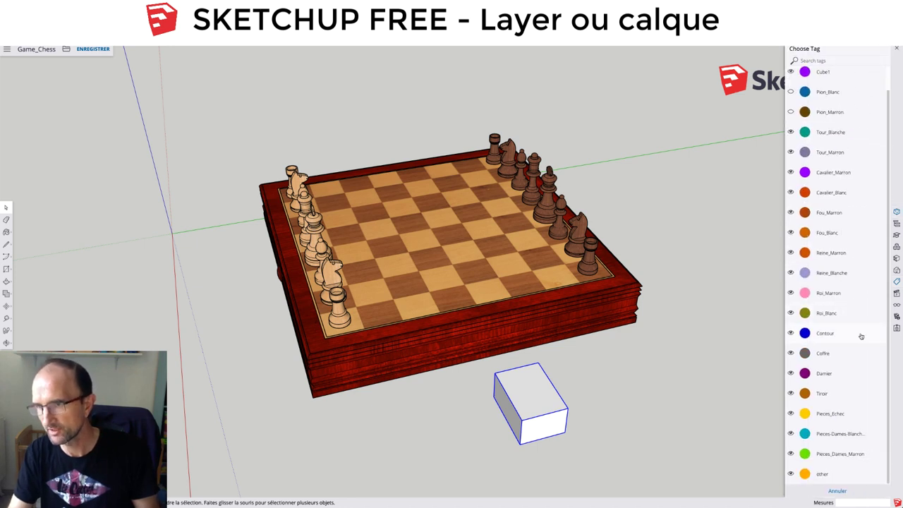
{"action": "left_click", "coordinate": [824, 473]}
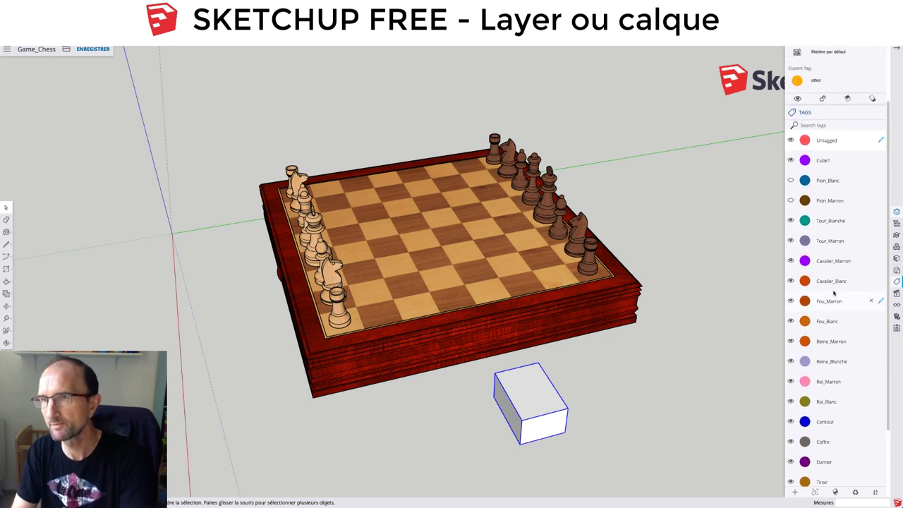
{"action": "double_click", "coordinate": [817, 238]}
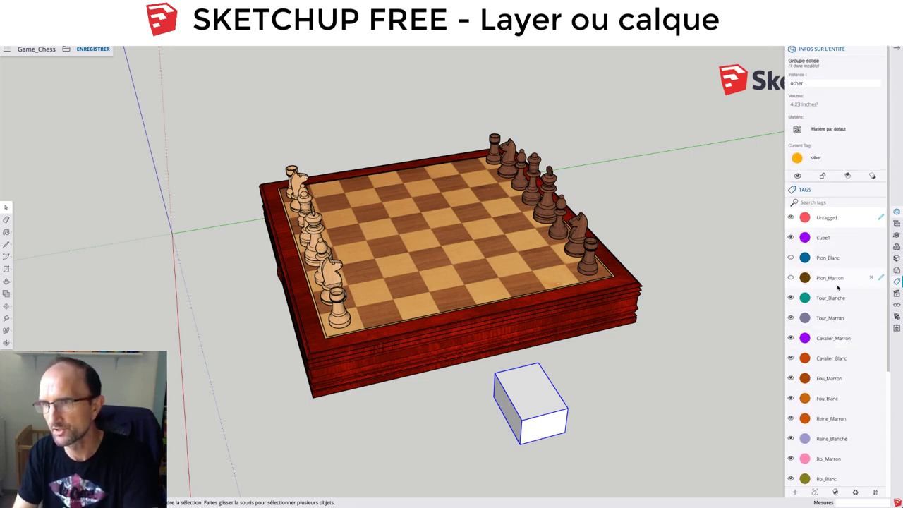
Step: Hide the 'other' tag, then show it again
{"action": "scroll", "coordinate": [838, 287], "scroll_direction": "down", "scroll_amount": 5}
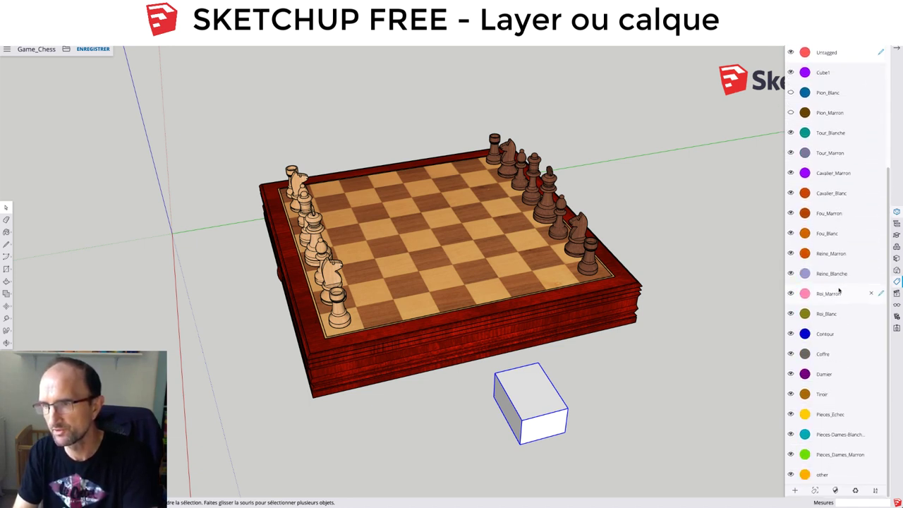
{"action": "left_click", "coordinate": [791, 475]}
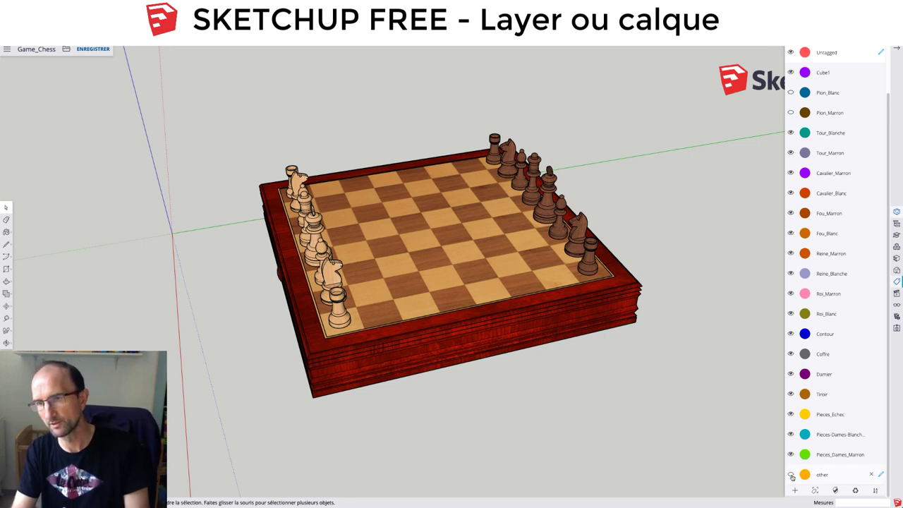
{"action": "left_click", "coordinate": [792, 474]}
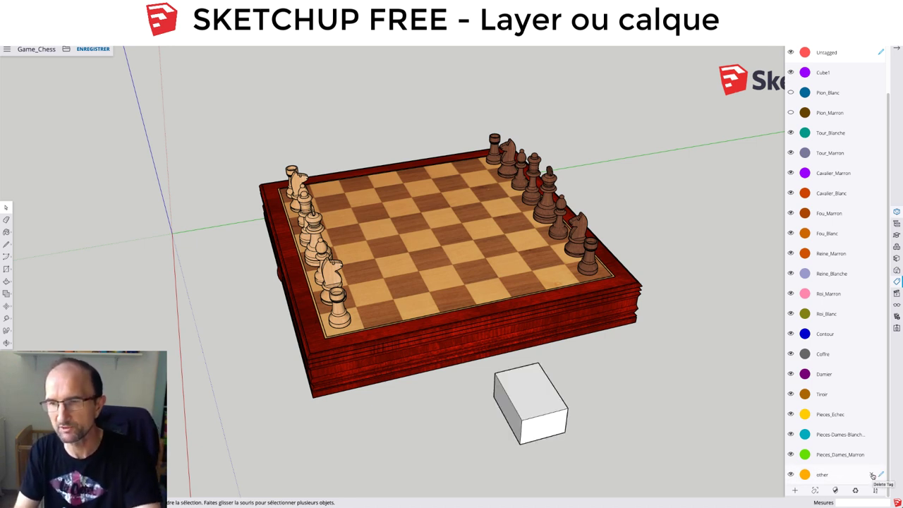
Step: Delete the 'other' tag and confirm its box passes to the current tag
{"action": "left_click", "coordinate": [873, 476]}
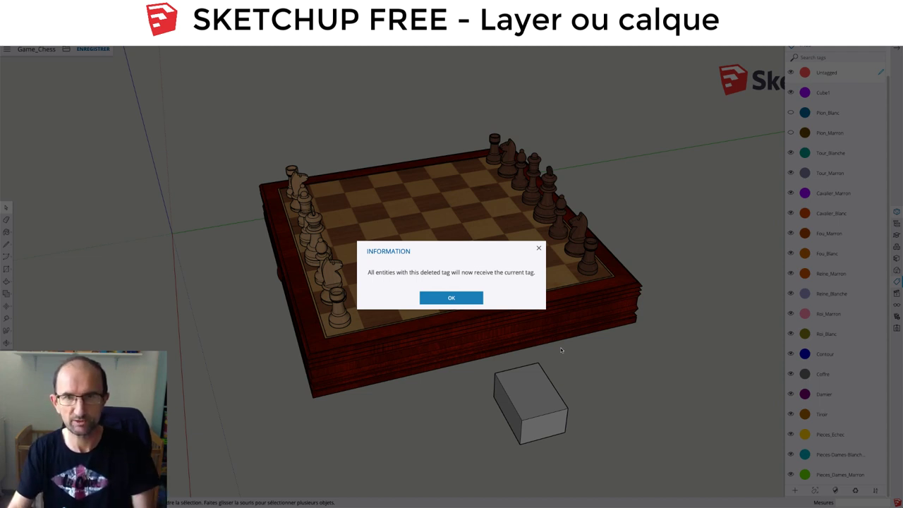
{"action": "left_click", "coordinate": [463, 300]}
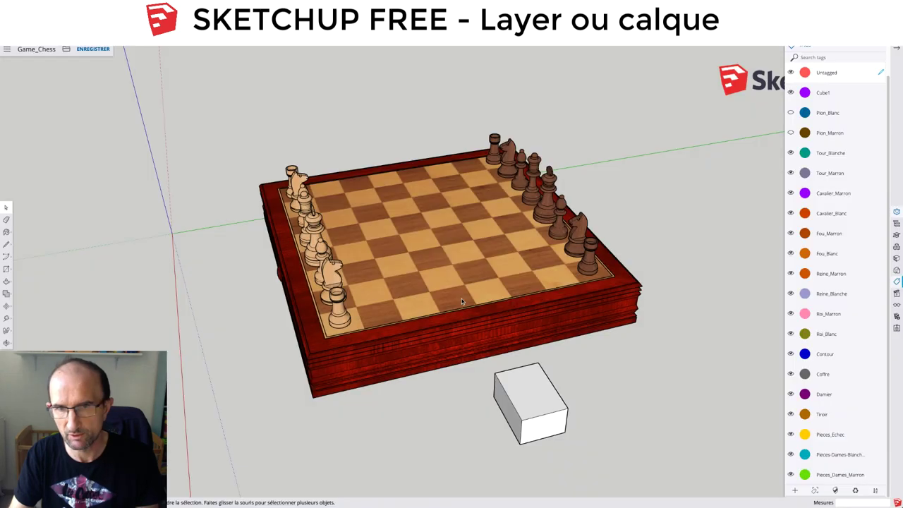
{"action": "key", "text": "Return"}
{"action": "scroll", "coordinate": [820, 110], "scroll_direction": "up", "scroll_amount": 2}
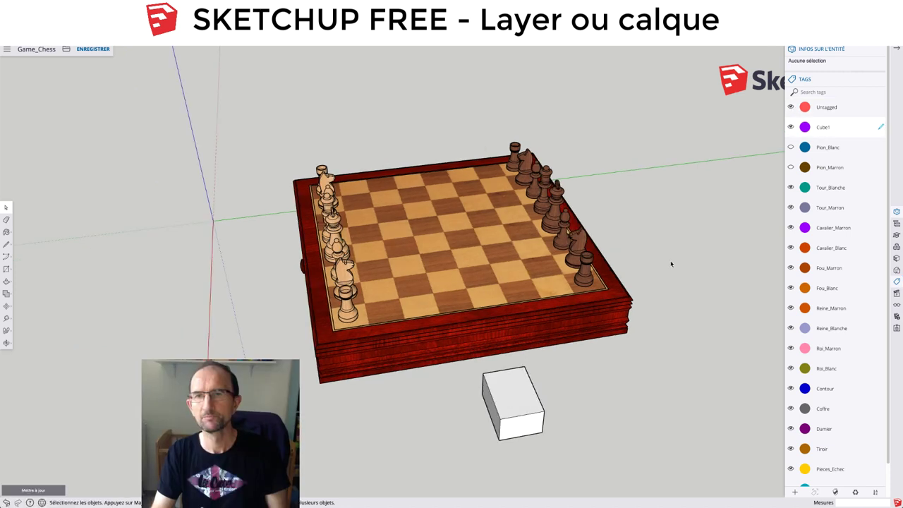
{"action": "left_click", "coordinate": [791, 107]}
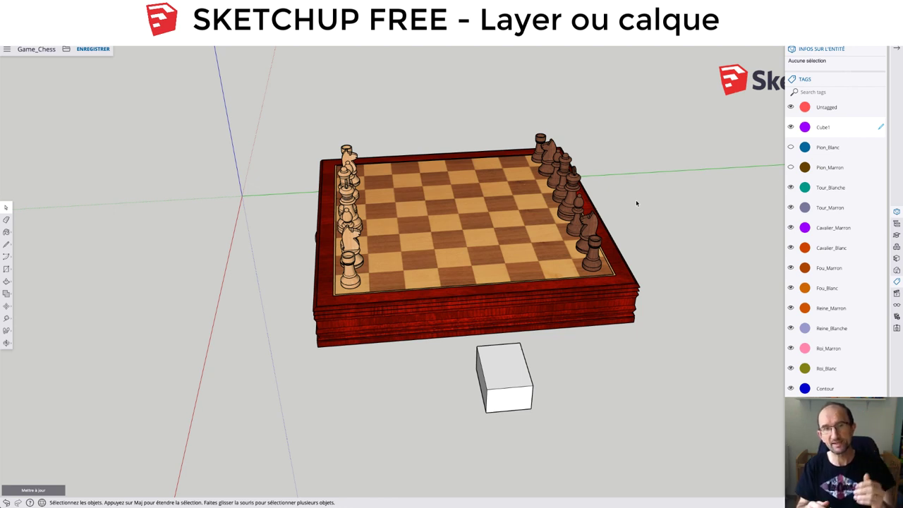
{"action": "left_click", "coordinate": [791, 107]}
{"action": "left_click", "coordinate": [791, 107]}
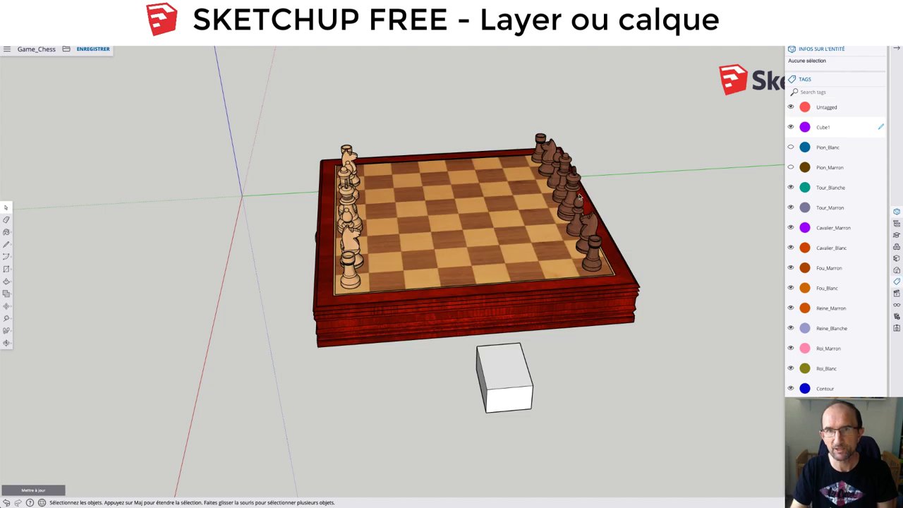